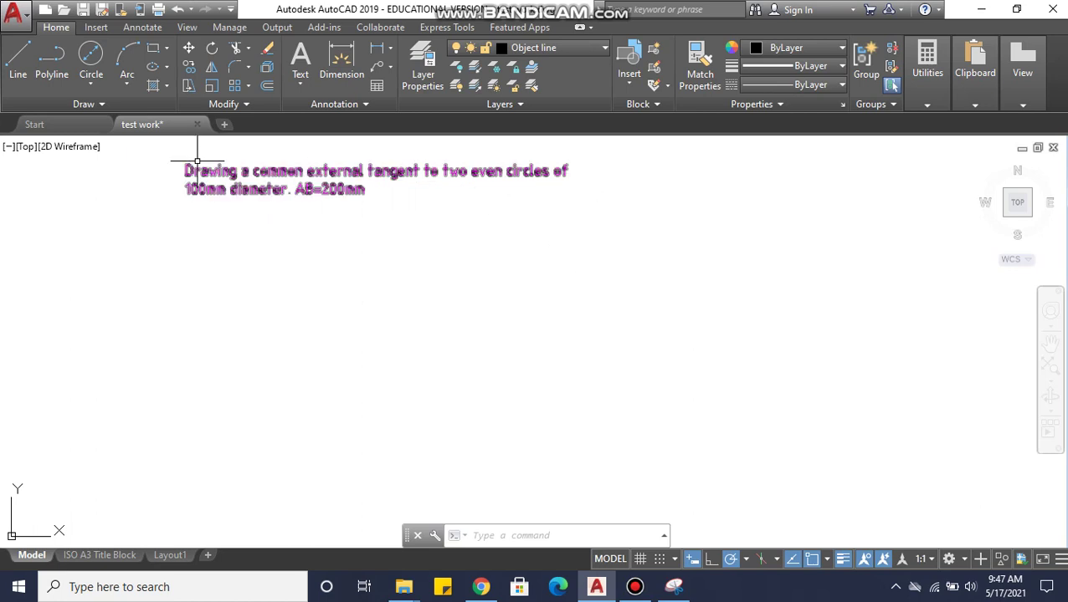
Step: Draw a circle by centre and diameter, 100 mm in diameter, below the left part of the problem text
left_click(90, 83)
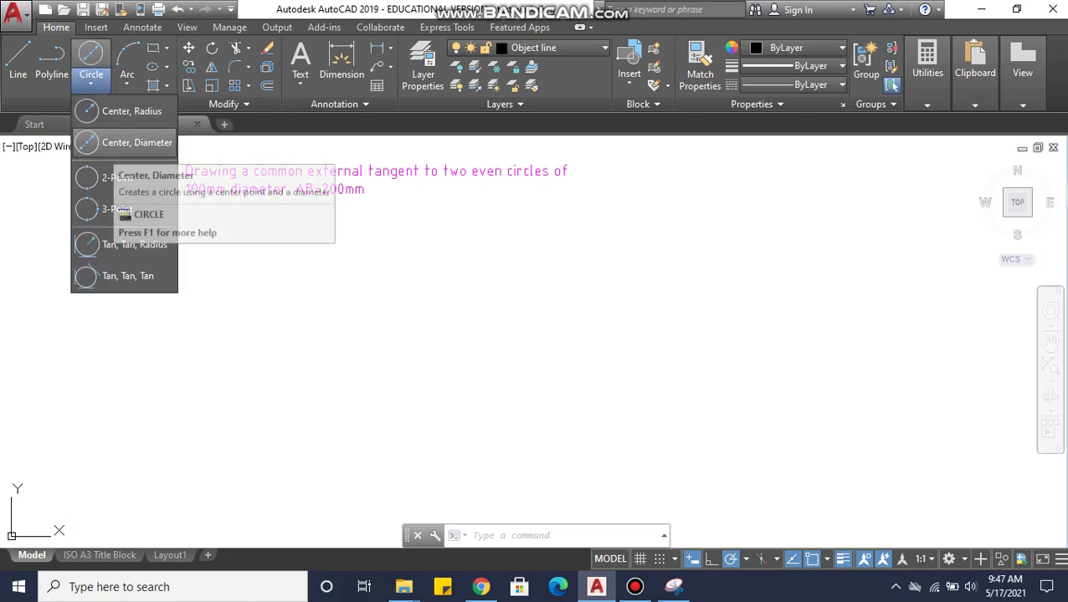
left_click(134, 143)
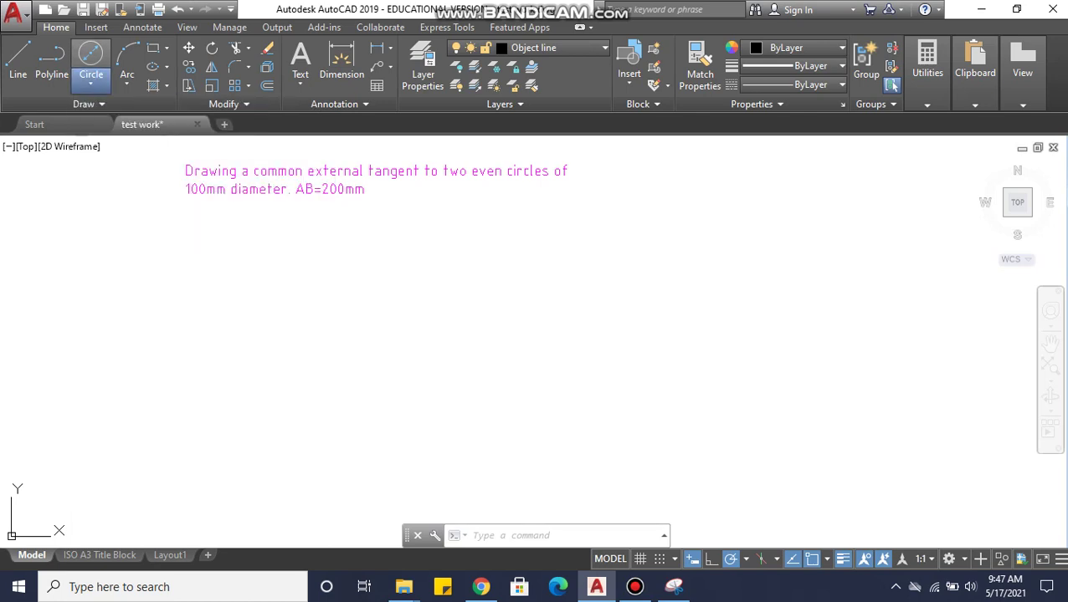
left_click(237, 365)
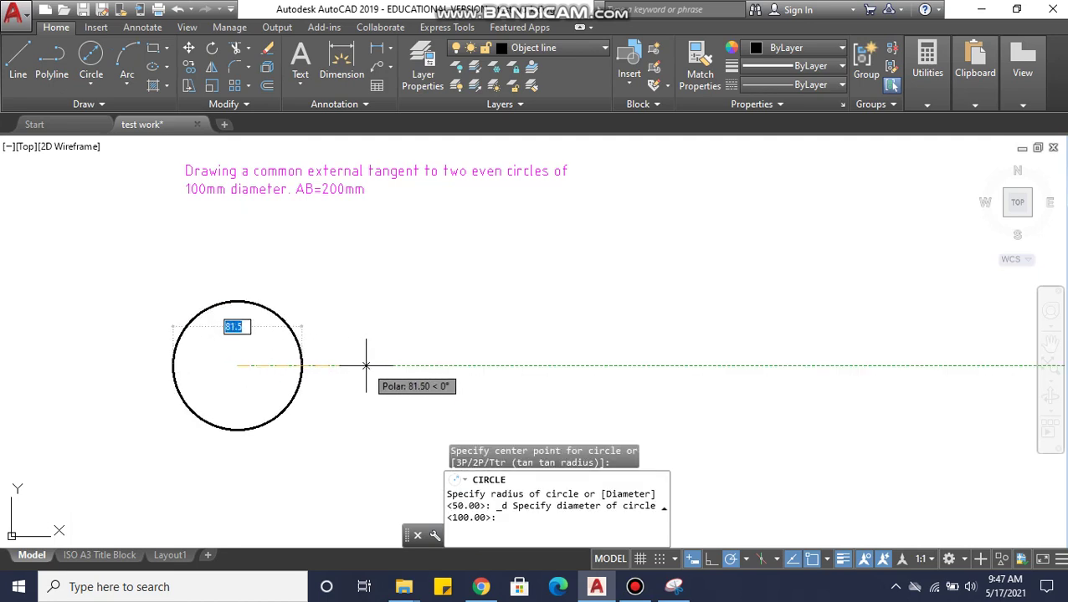
type("100")
key("Return")
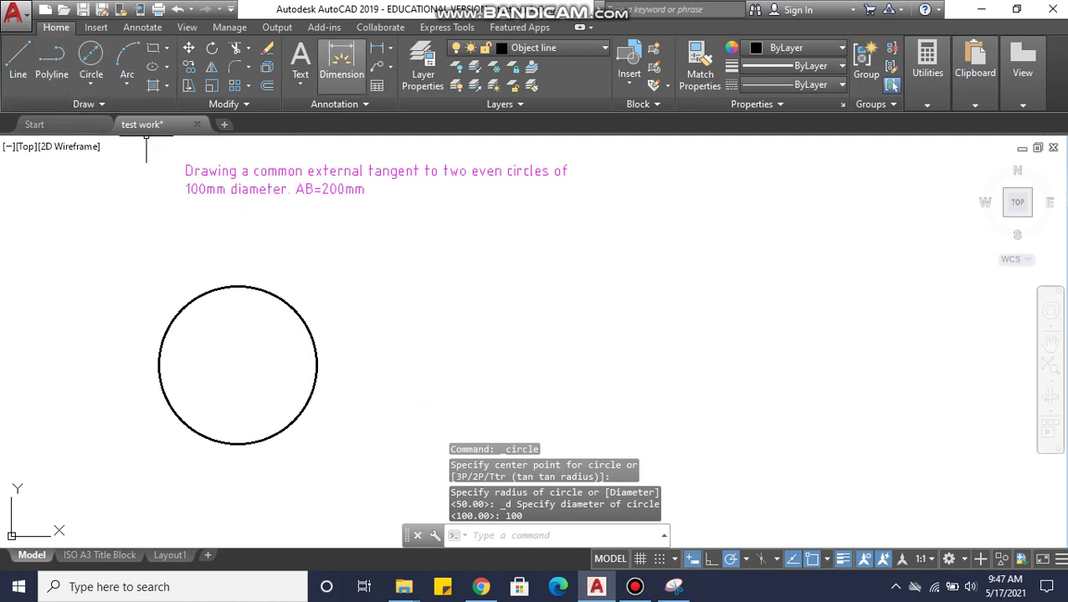
left_click(544, 48)
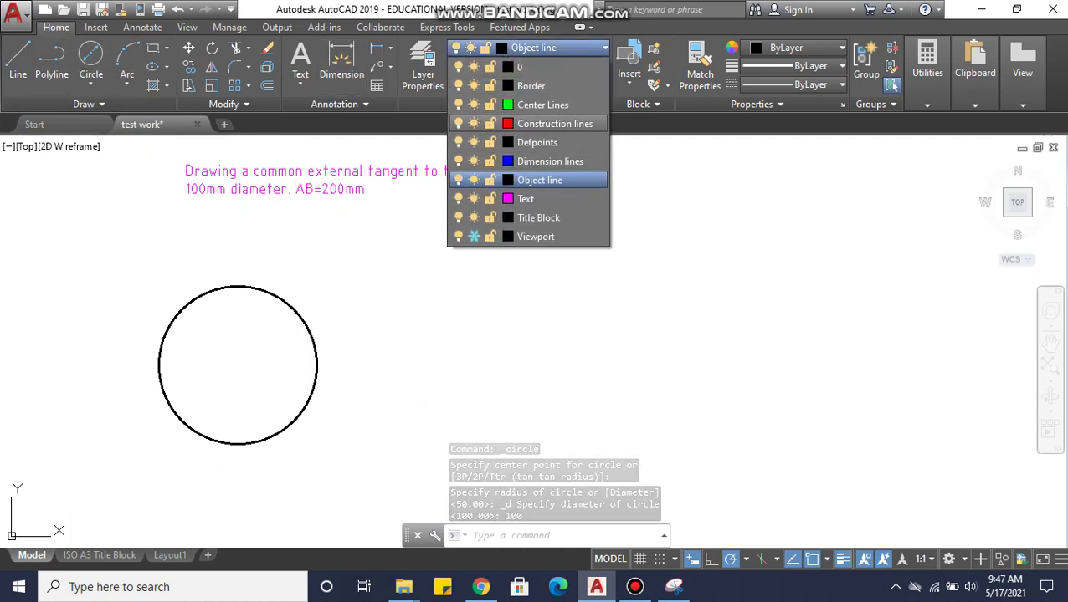
left_click(512, 121)
left_click(17, 60)
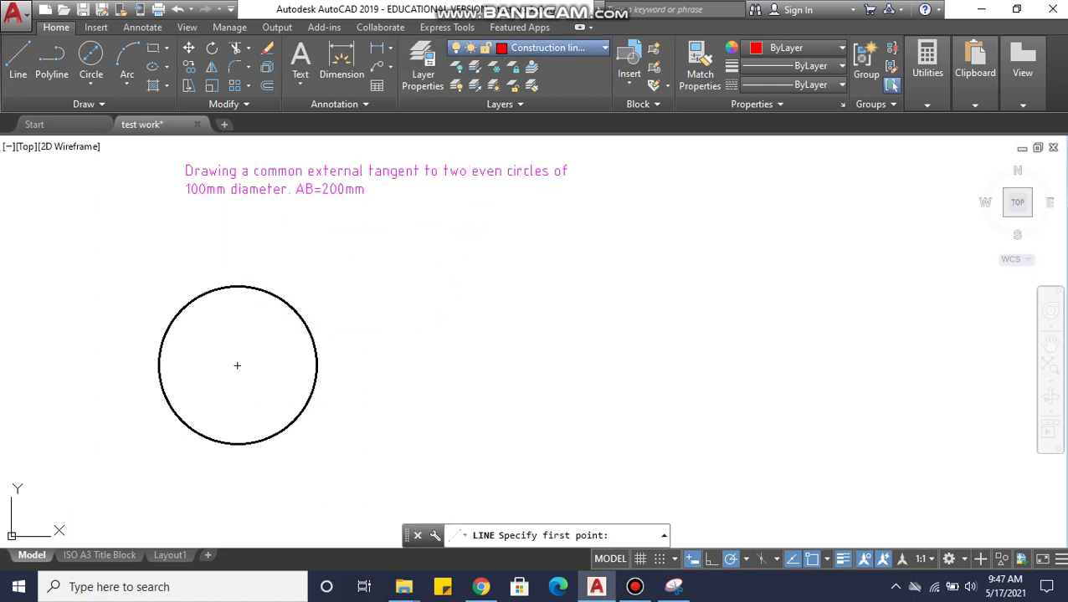
Step: Make Text the current layer and add the multiline text label A just below the circle's centre
left_click(544, 47)
left_click(525, 199)
left_click(299, 63)
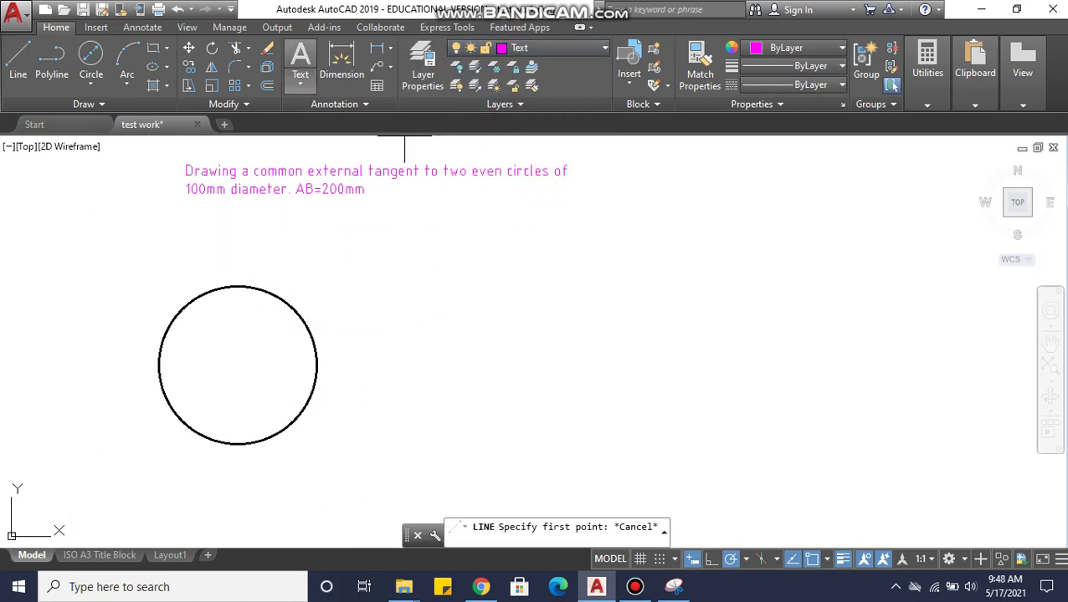
left_click(238, 378)
left_click(267, 394)
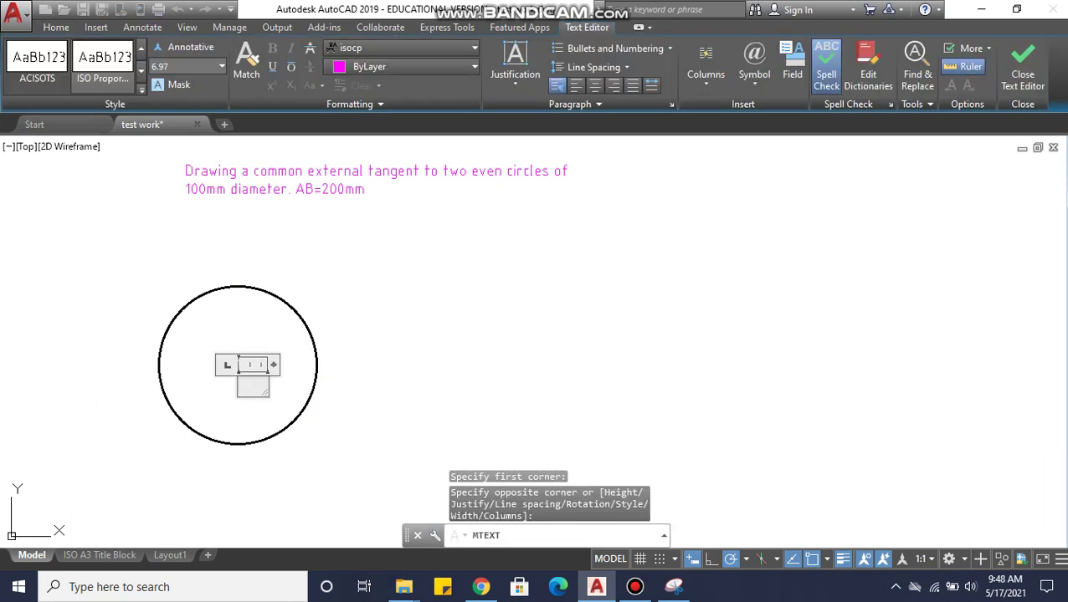
left_click(358, 373)
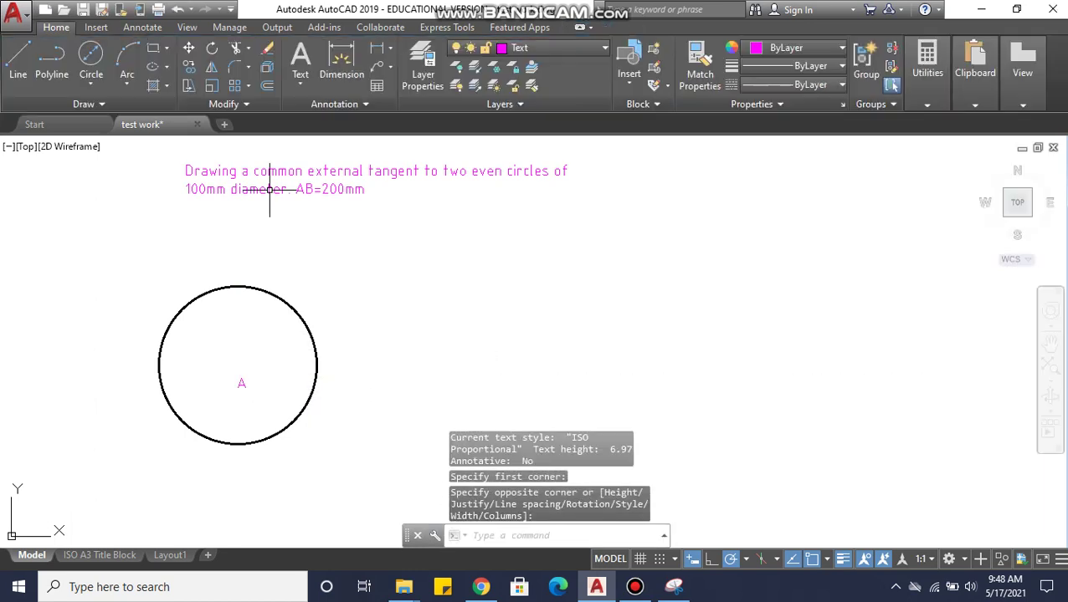
Step: On the Construction lines layer, draw a 200 mm horizontal line to the right from the circle's centre
left_click(546, 49)
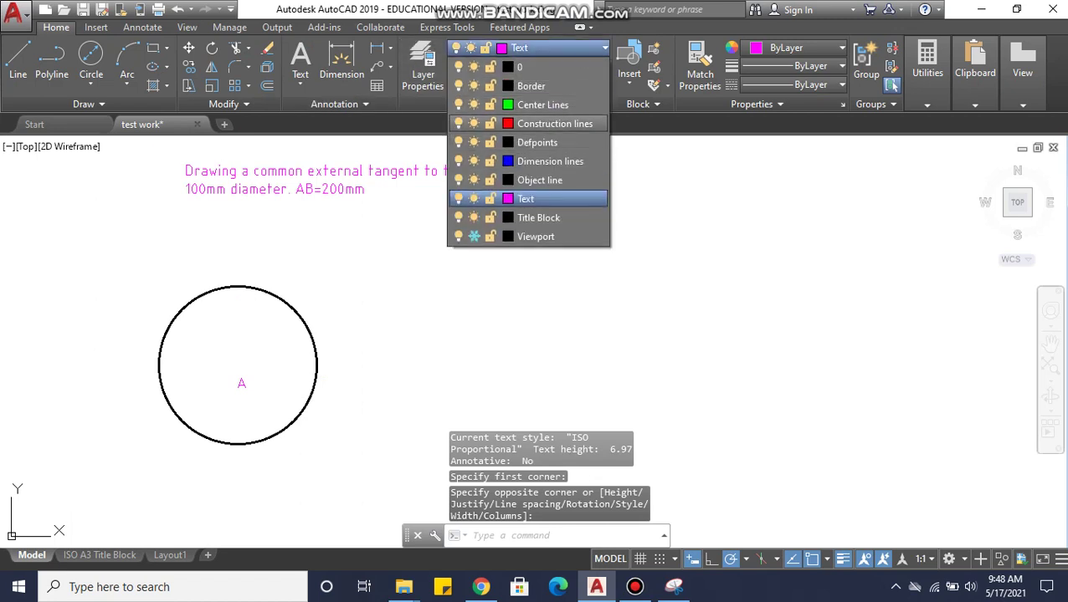
left_click(554, 123)
left_click(18, 60)
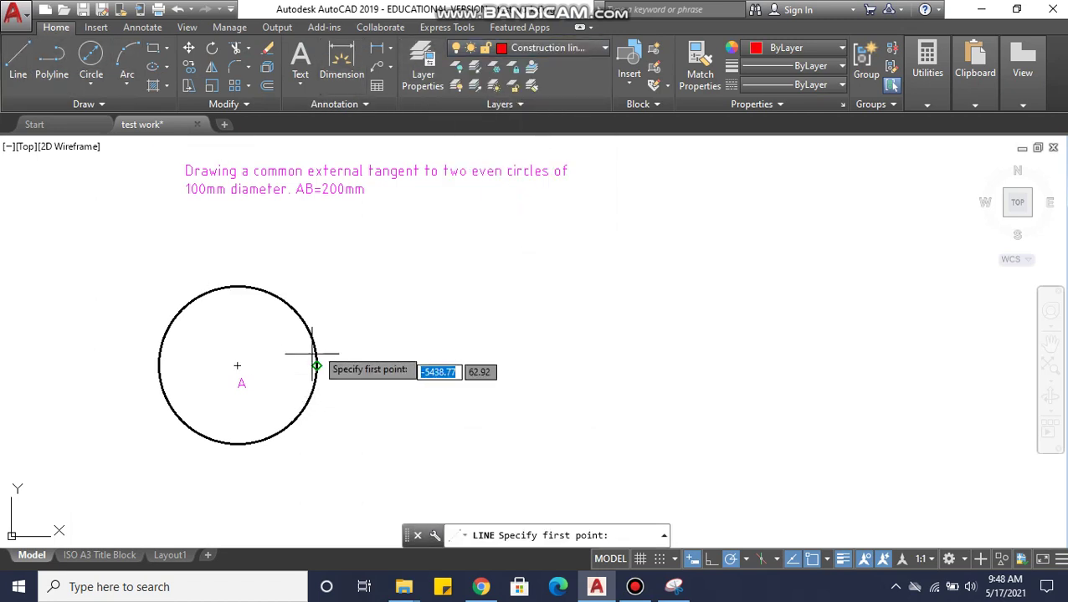
left_click(238, 365)
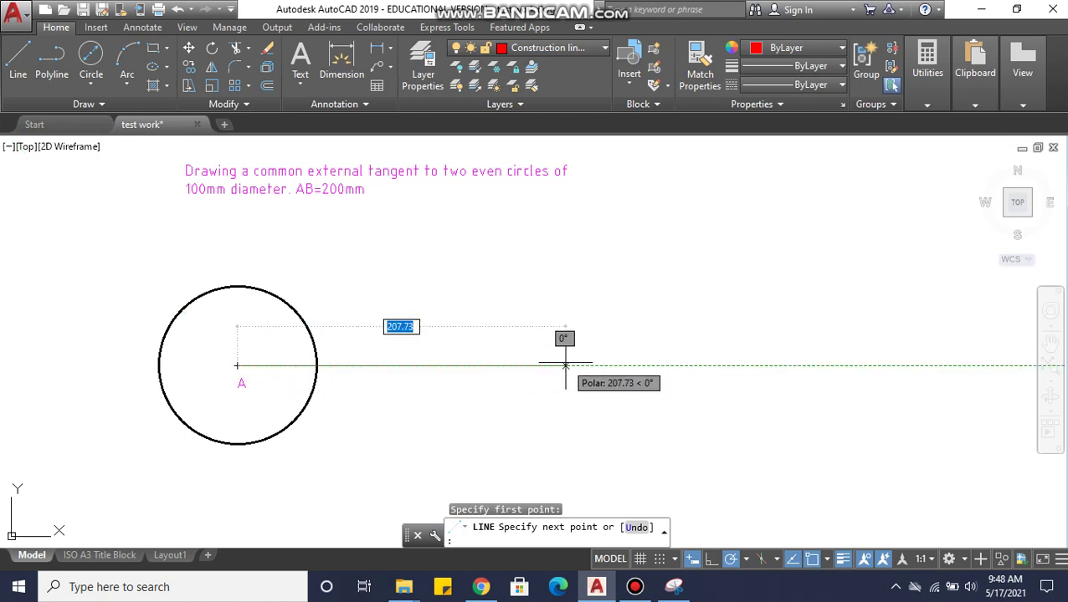
type("200")
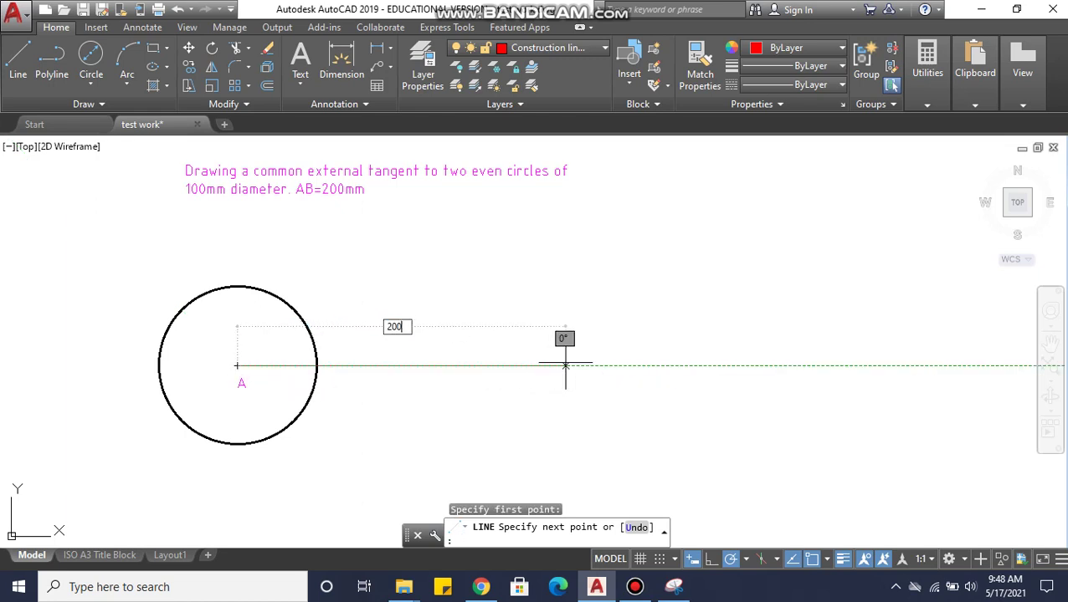
key("Return")
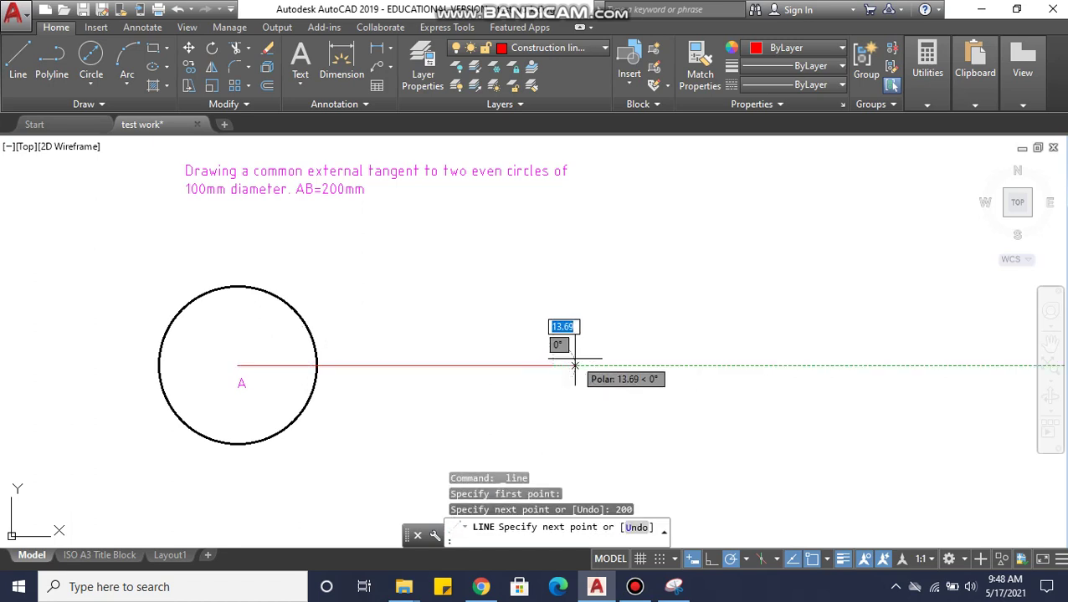
key("Escape")
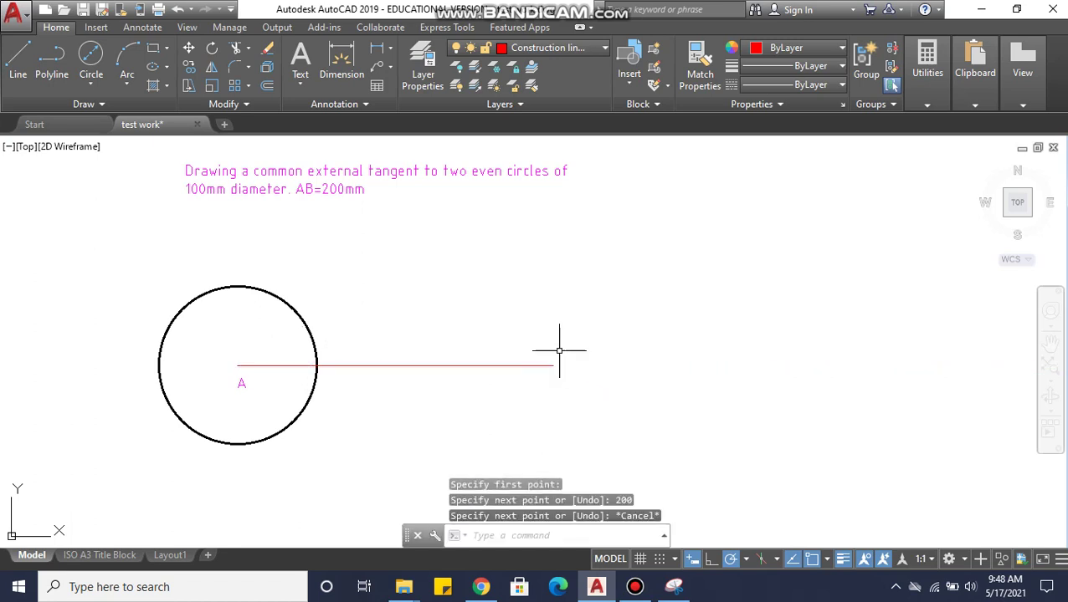
Step: Copy the circle and its label A from the circle's centre to the far end of the construction line
left_click(286, 304)
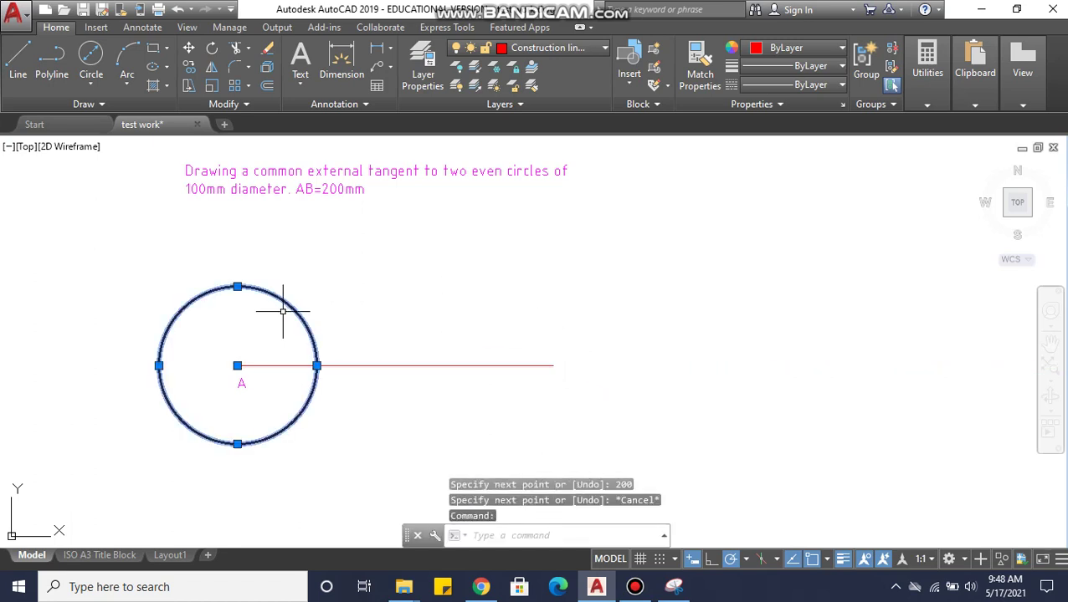
right_click(244, 378)
left_click(289, 155)
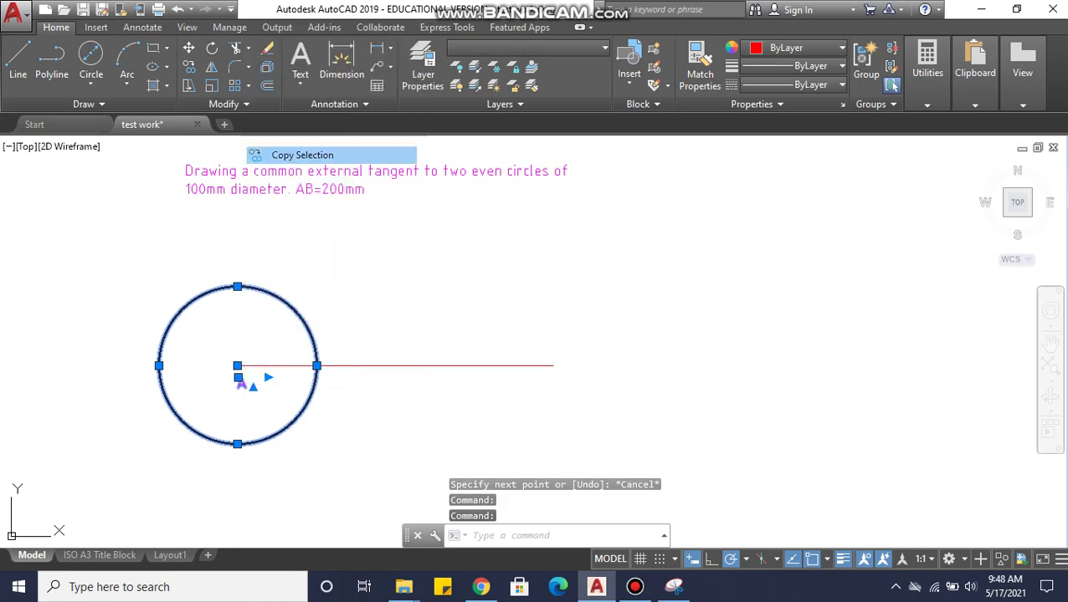
left_click(237, 366)
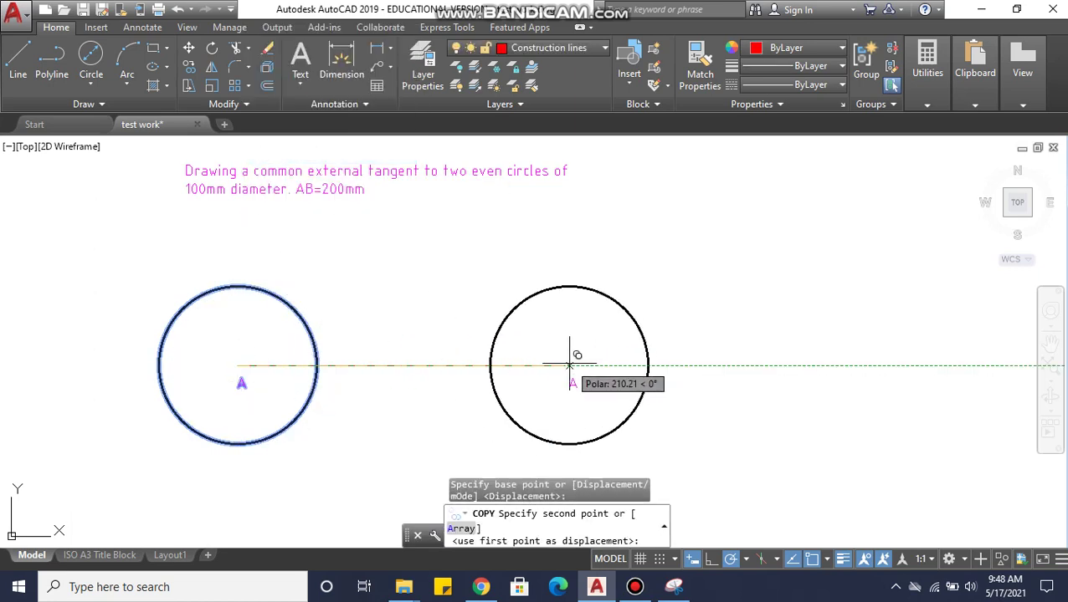
left_click(553, 366)
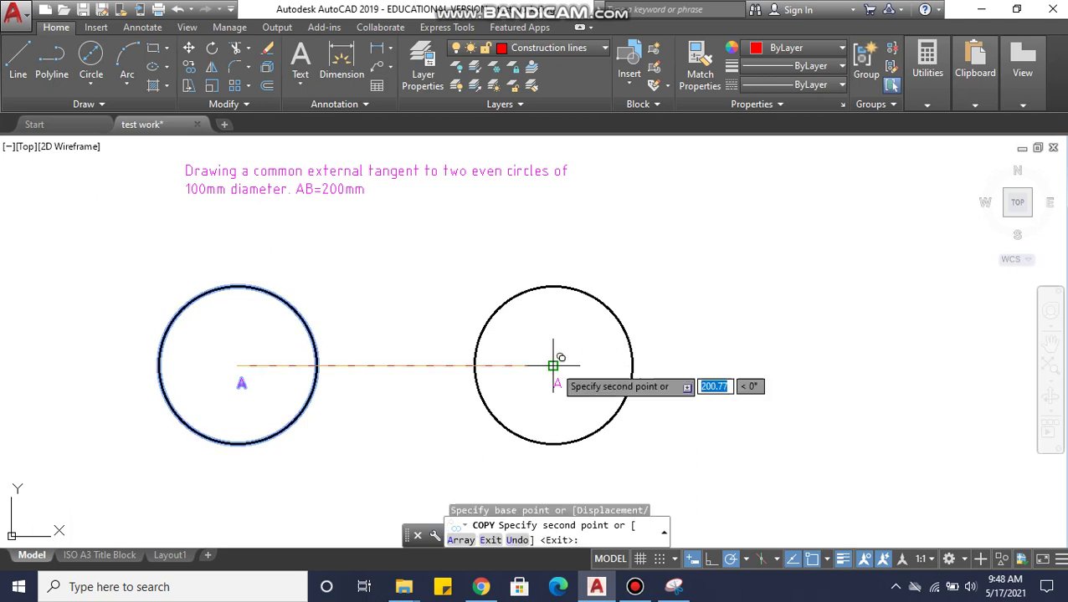
key("Escape")
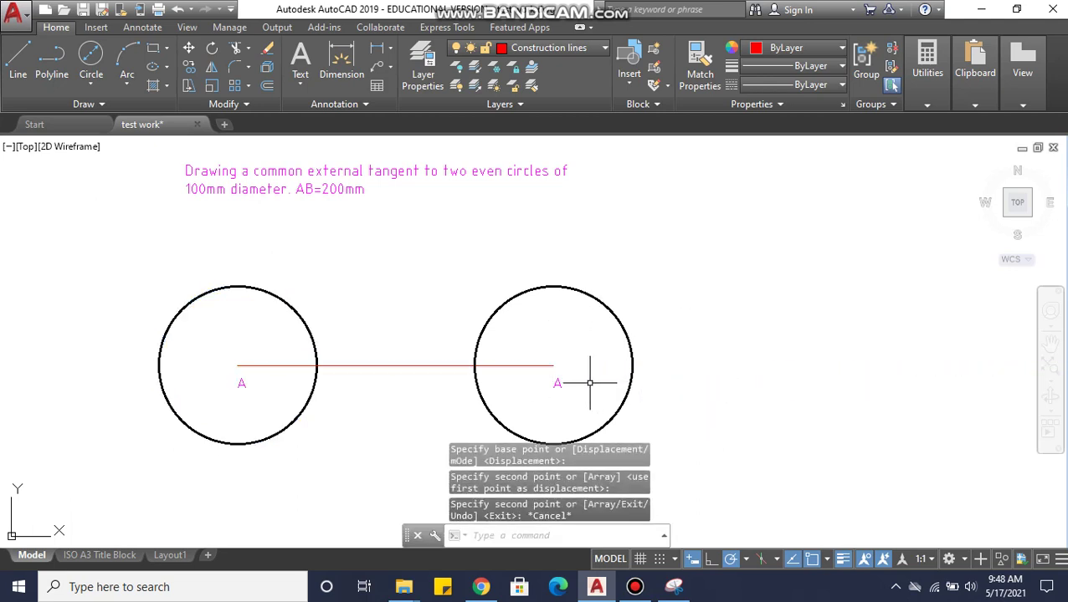
Step: Change the label inside the copied circle to B
scroll(562, 381, "up", 6)
left_click(542, 348)
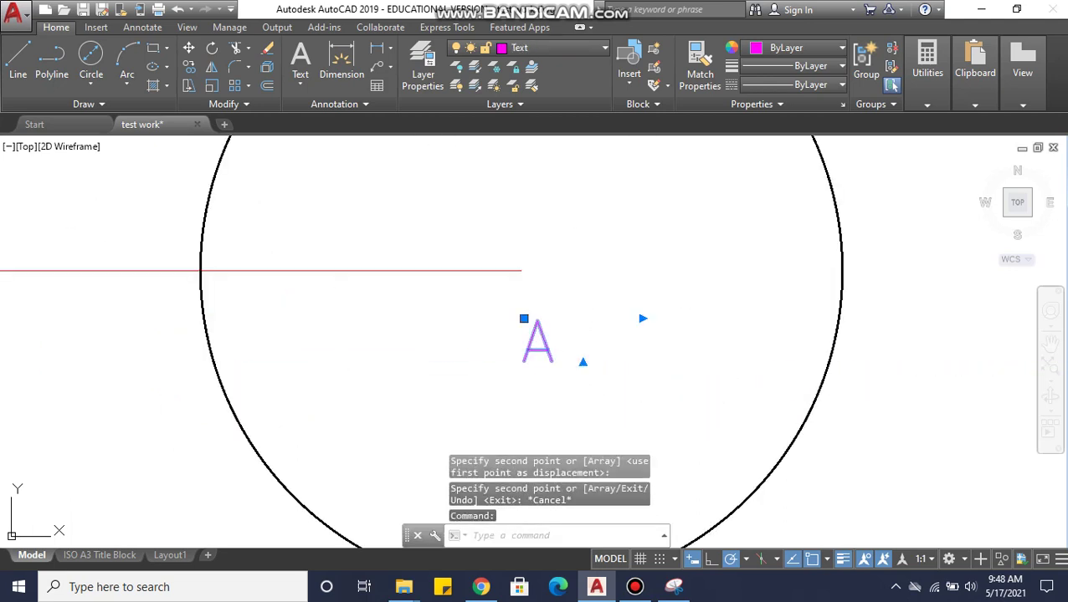
double_click(537, 341)
type("B")
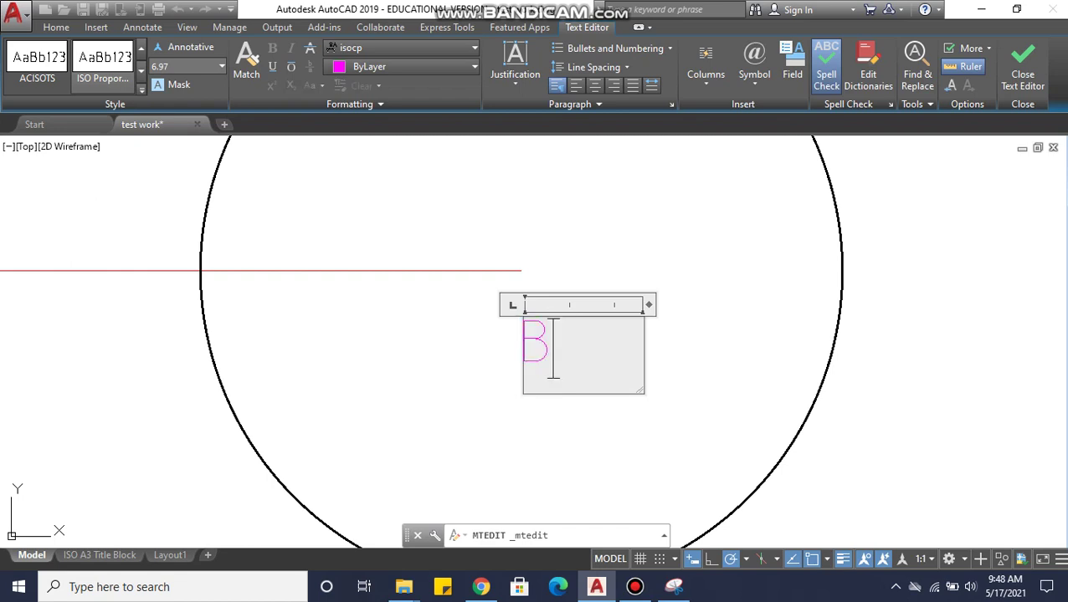
left_click(714, 348)
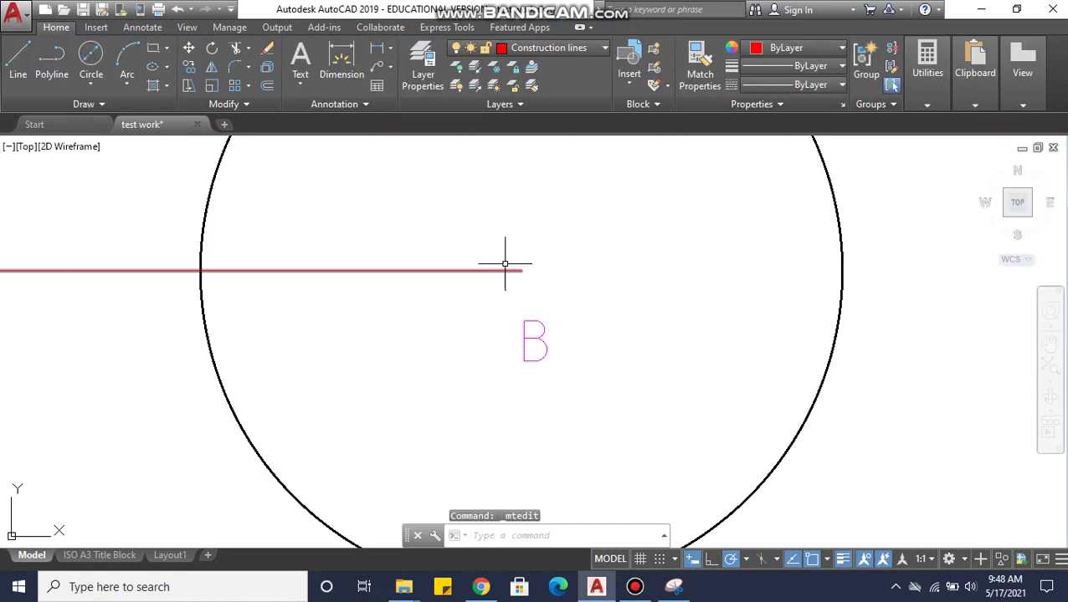
Step: Draw a horizontal construction line from centre B outward to the right, ending beyond the circle's edge
scroll(506, 269, "down", 6)
middle_click_drag(539, 289, 513, 338)
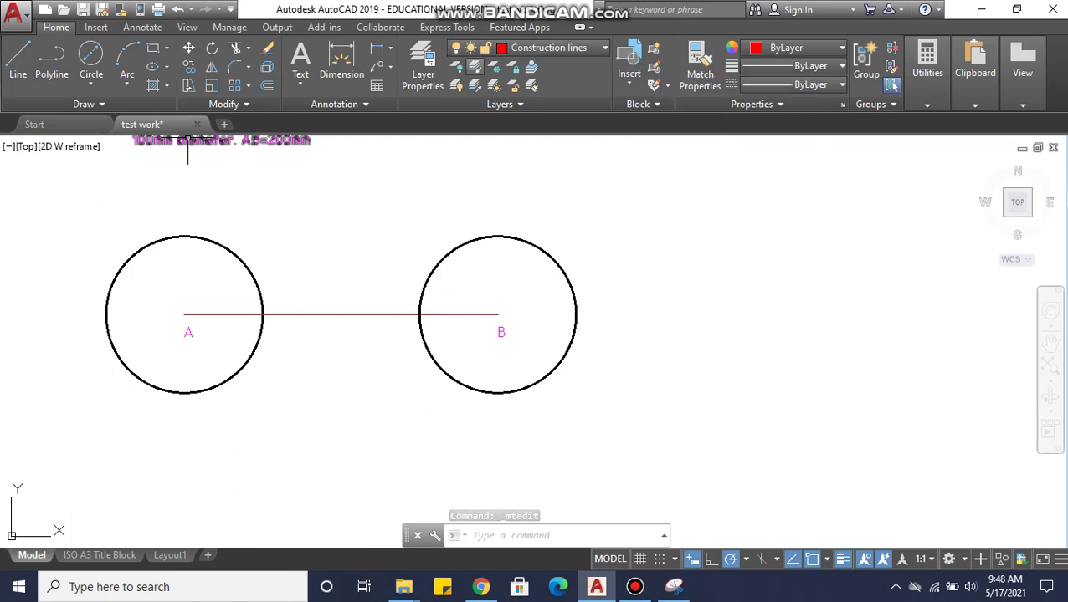
left_click(18, 58)
left_click(498, 315)
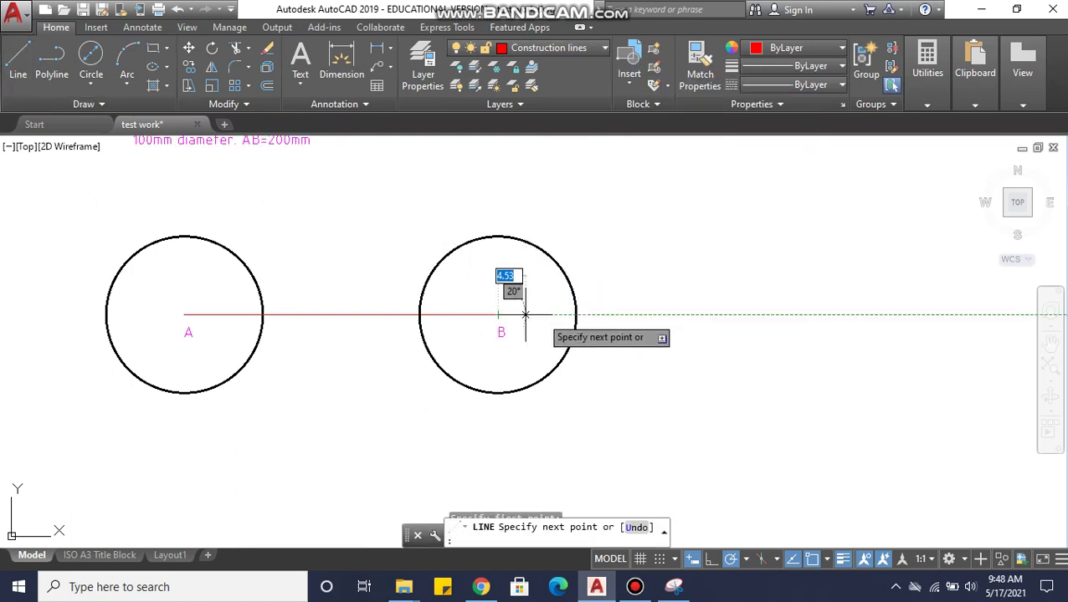
left_click(656, 315)
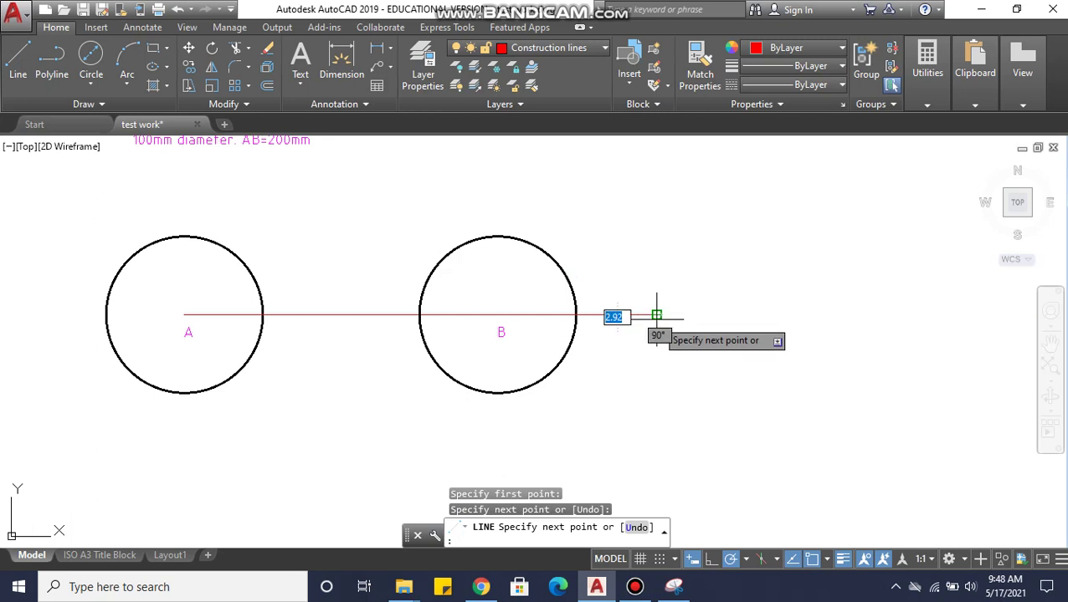
key("Escape")
Step: Draw a horizontal construction line from centre A outward to the left, ending beyond the circle's edge
left_click(18, 58)
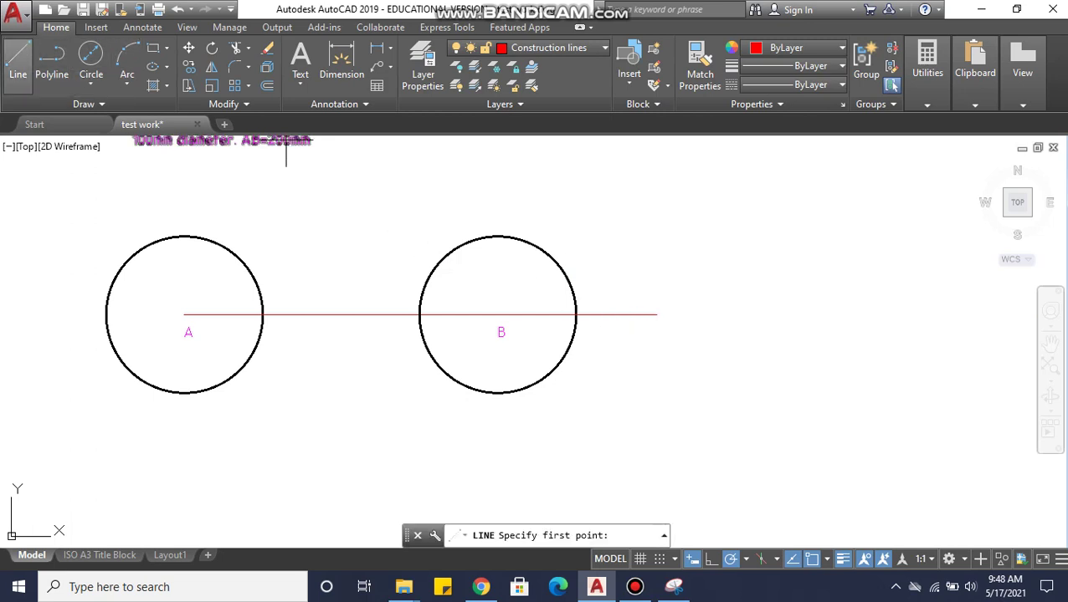
left_click(185, 314)
left_click(45, 314)
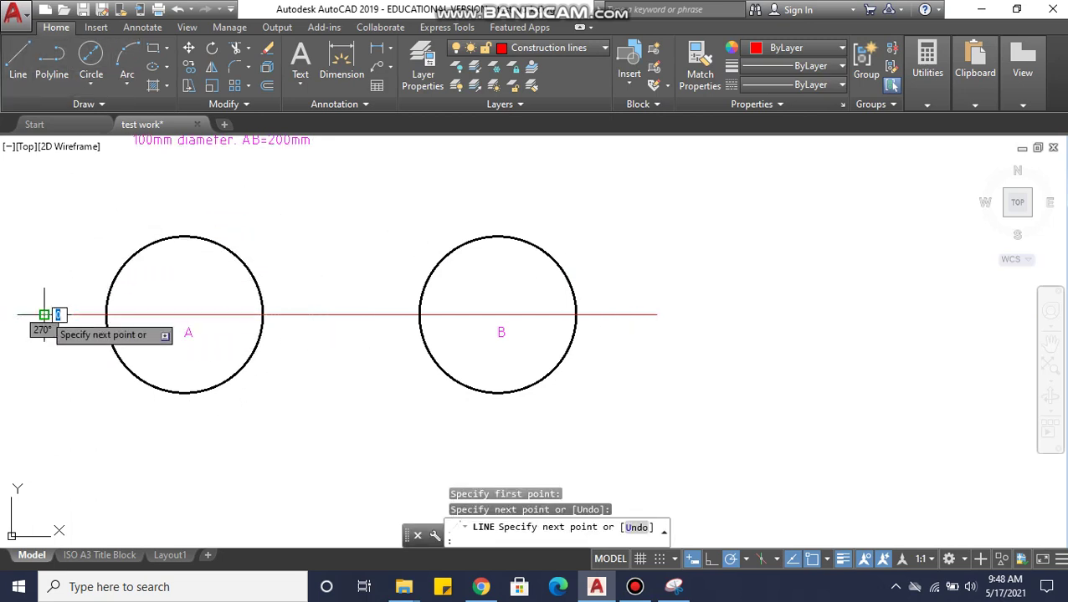
key("Escape")
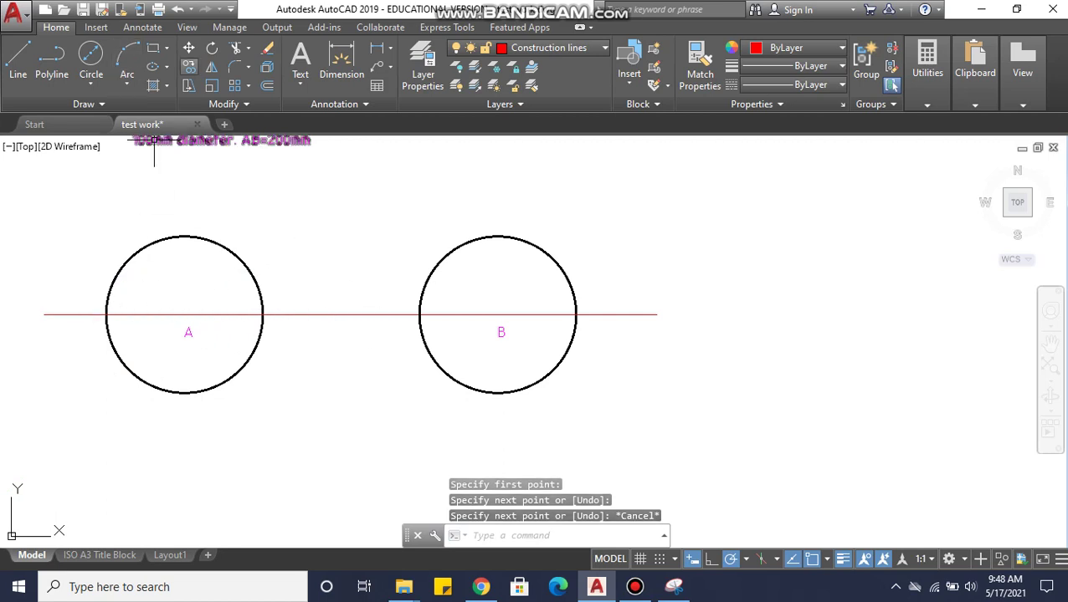
Step: On the Text layer, add the label D below the left end of the construction line
left_click(548, 48)
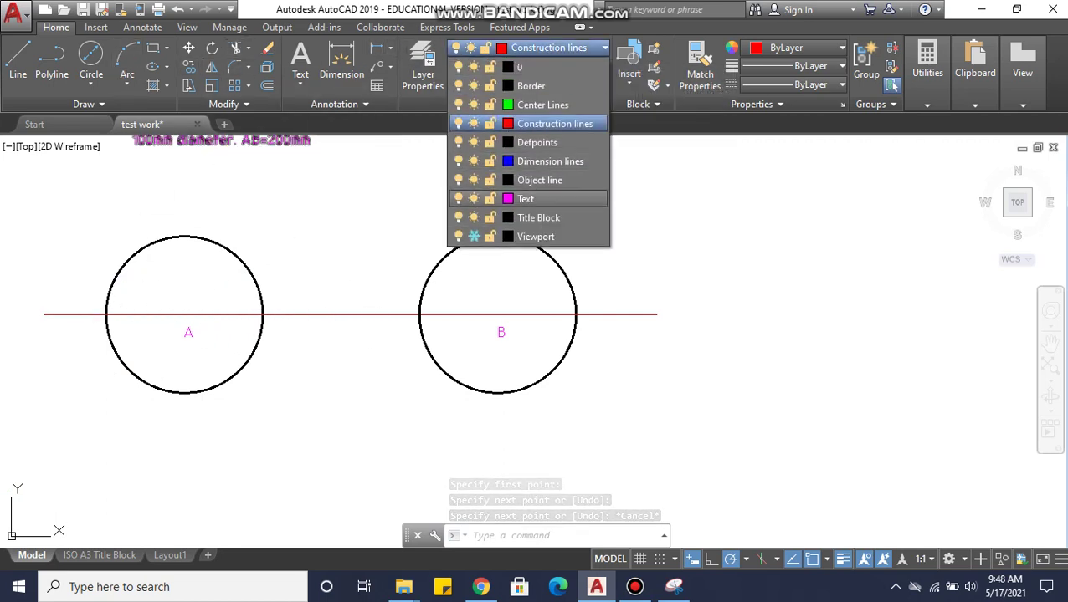
left_click(531, 197)
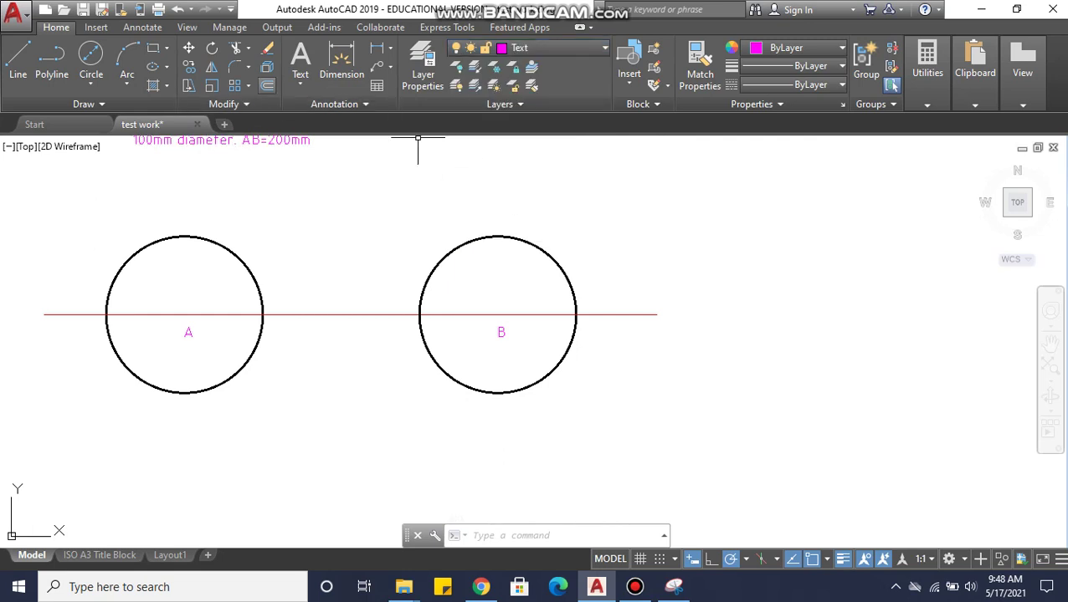
left_click(300, 60)
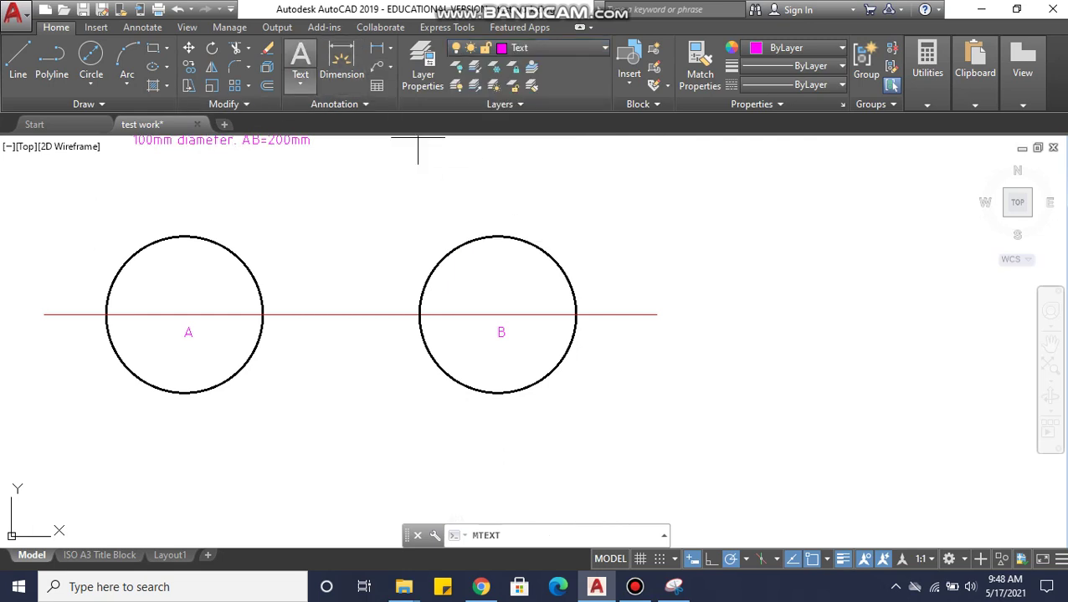
left_click(50, 325)
left_click(54, 335)
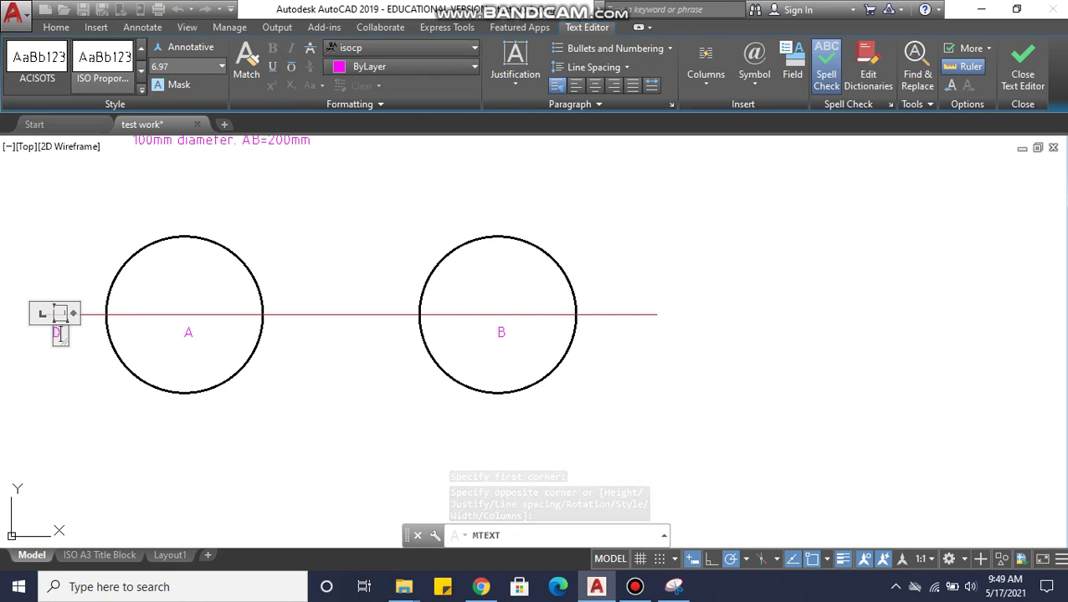
left_click(508, 268)
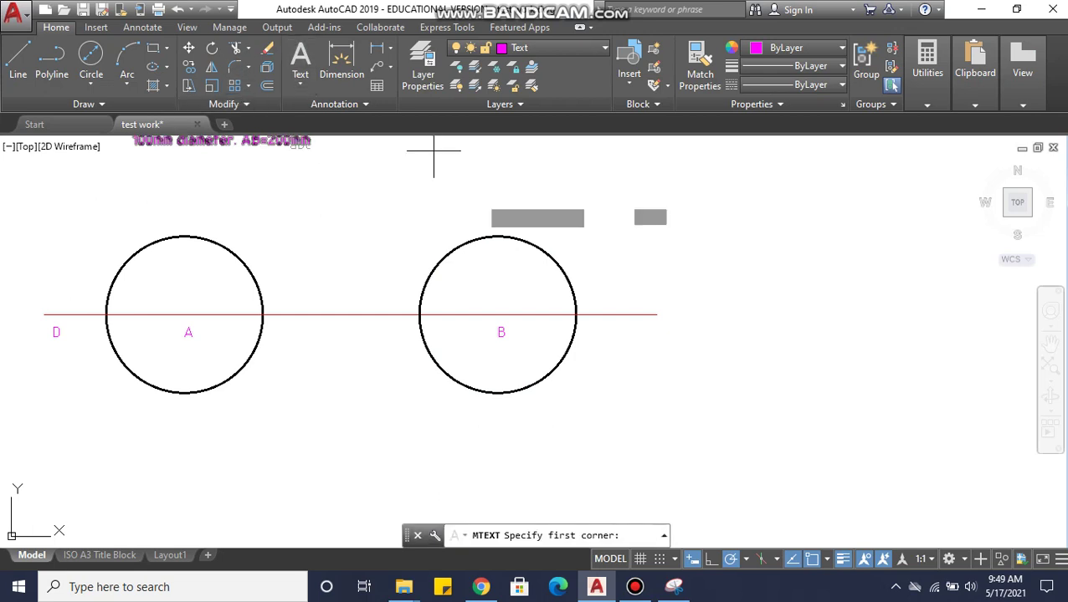
Step: Add the label E below the right end of the construction line
left_click(629, 334)
left_click(629, 338)
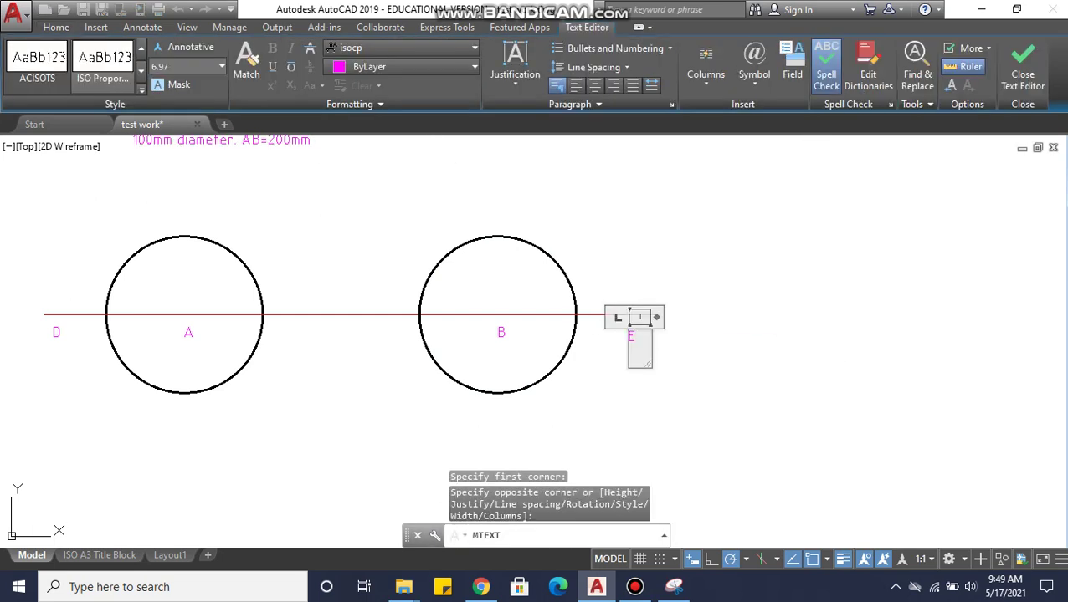
left_click(667, 339)
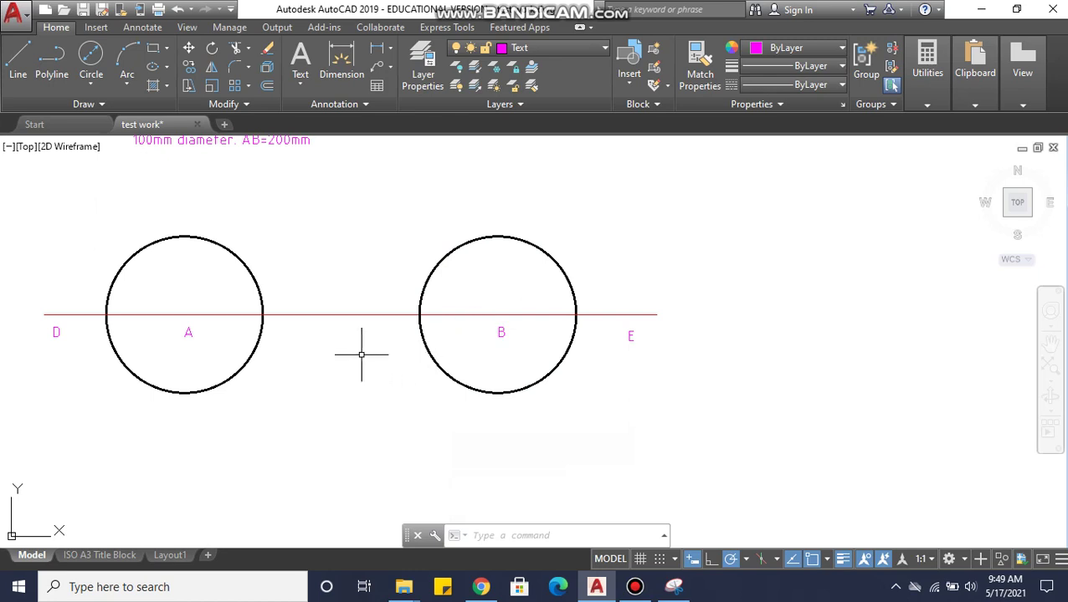
Step: Draw a short centre-start-end arc of radius 100 above circle A, centred where the construction line meets the circle's left side
mouse_move(362, 352)
middle_mouse_down()
mouse_move(365, 368)
mouse_move(410, 374)
middle_mouse_up()
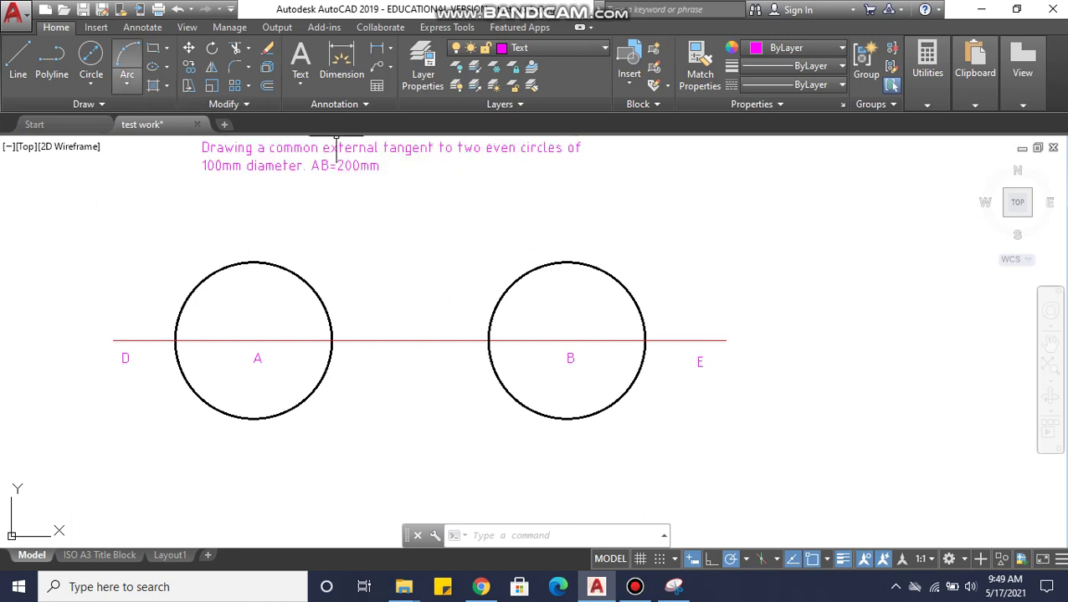
left_click(127, 81)
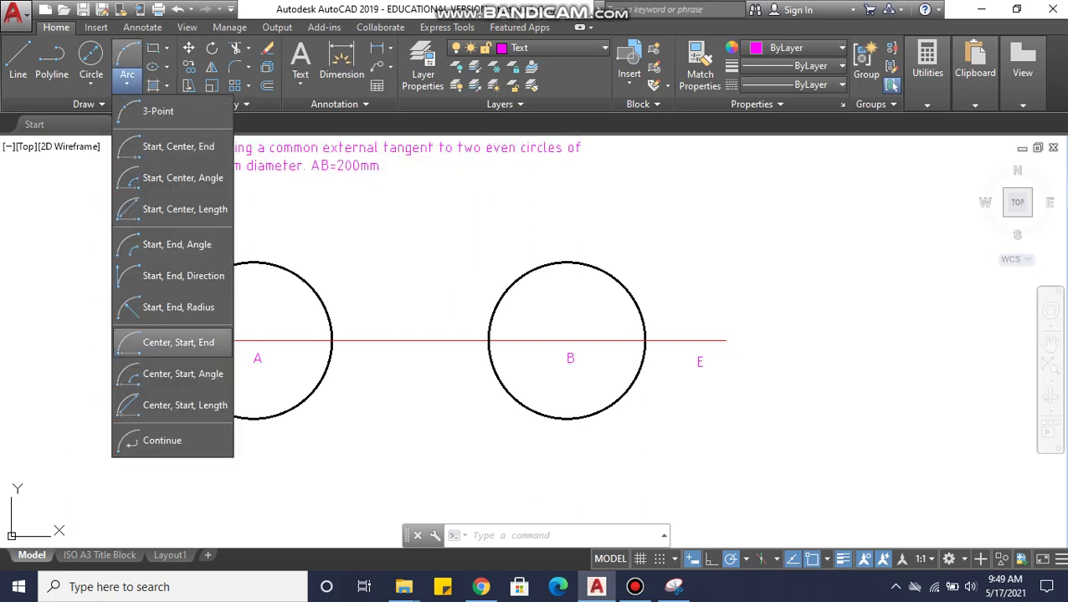
left_click(179, 342)
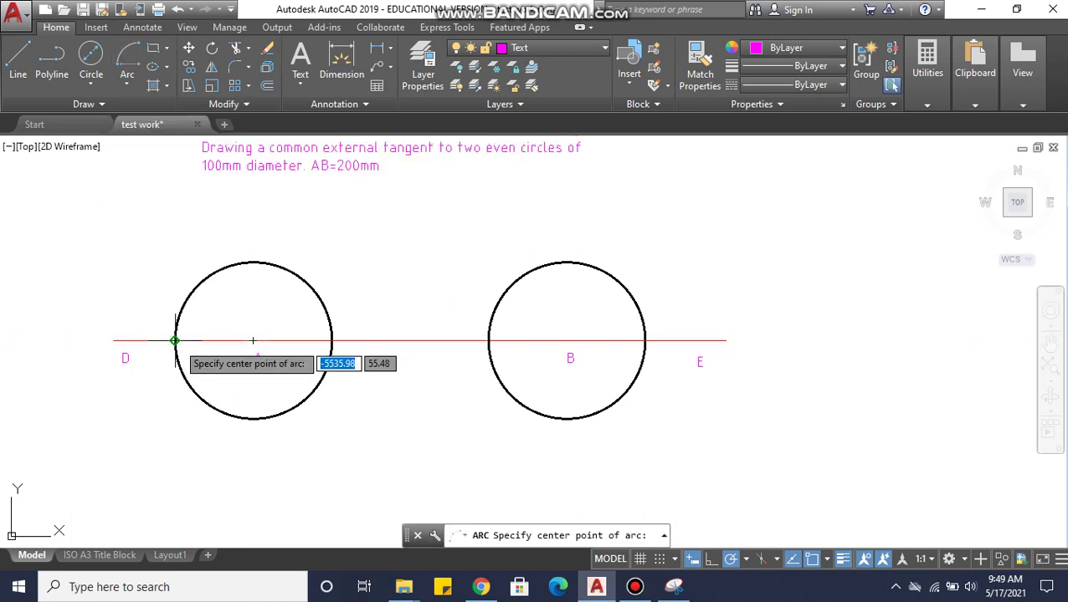
left_click(175, 341)
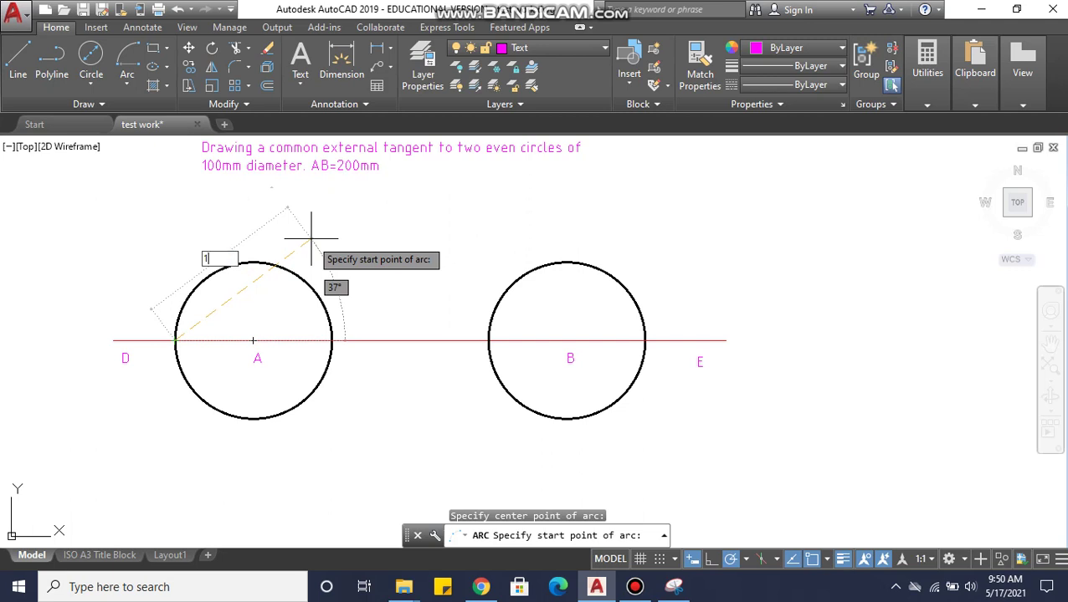
type("100")
key("Return")
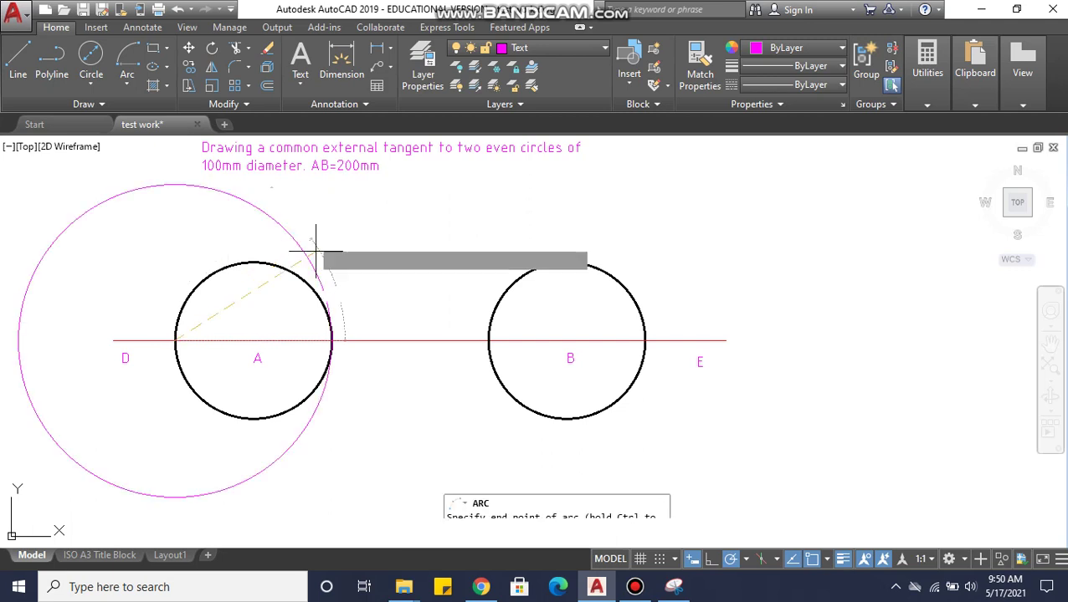
left_click(223, 202)
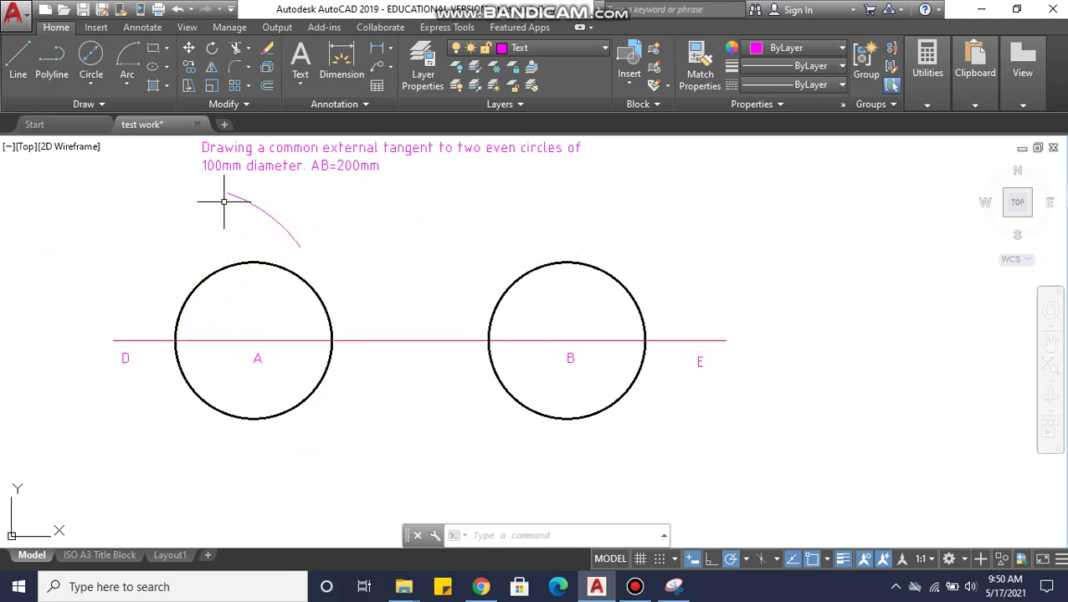
Step: Move the arc above circle A to the Construction lines layer and make that layer current
left_click(269, 213)
left_click(535, 47)
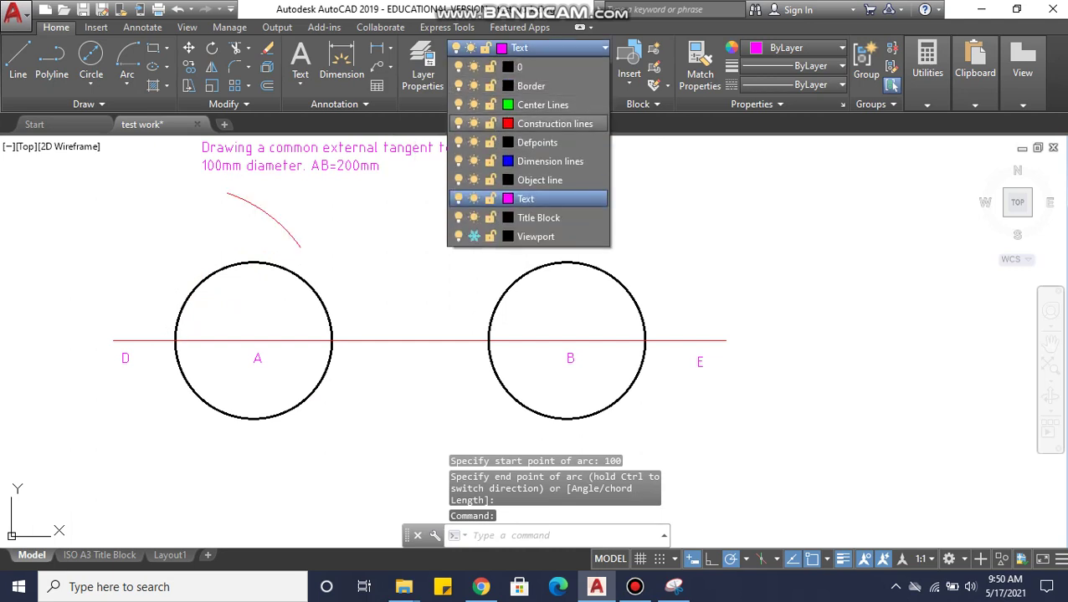
left_click(552, 123)
key("Escape")
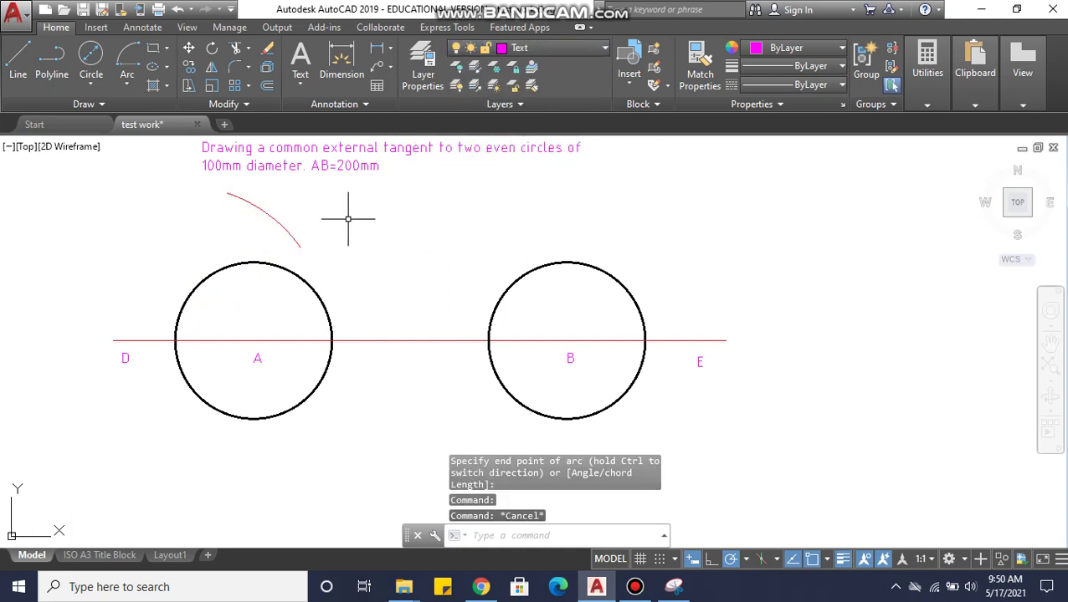
left_click(536, 48)
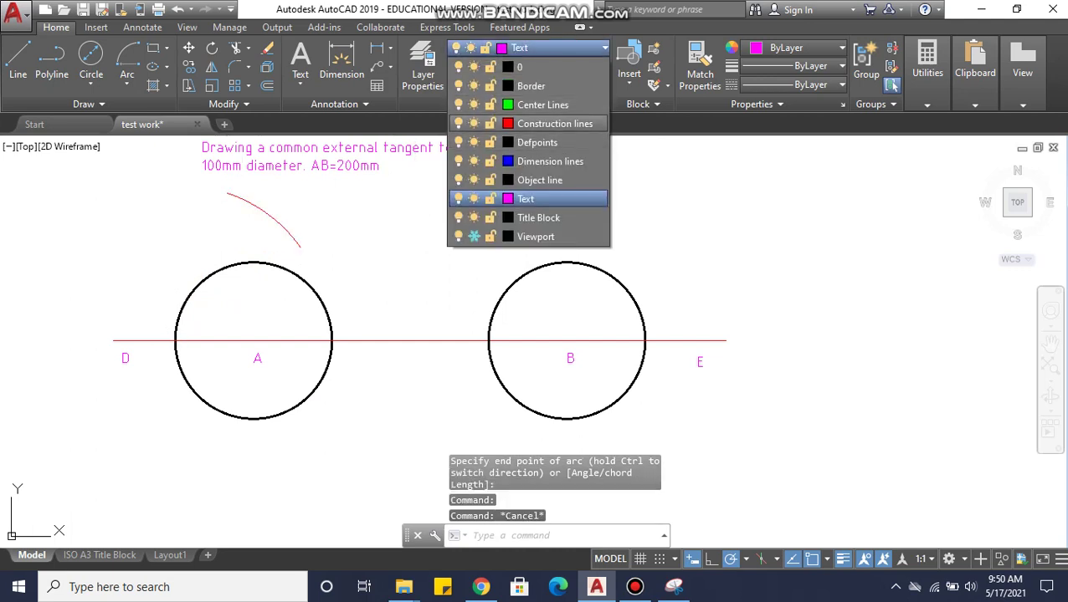
left_click(553, 121)
left_click(128, 60)
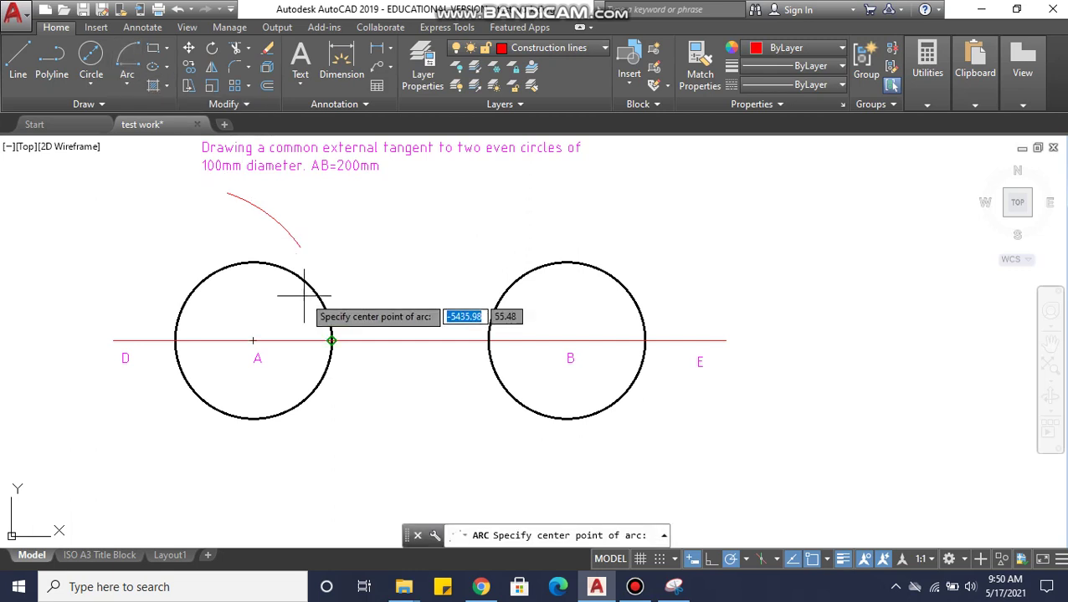
left_click(332, 340)
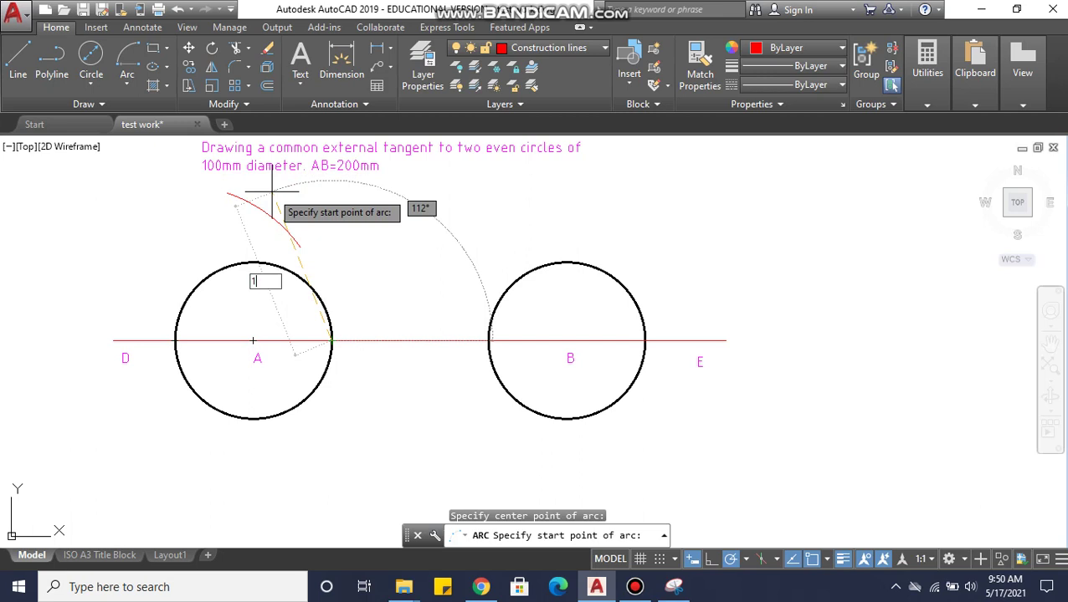
key("Return")
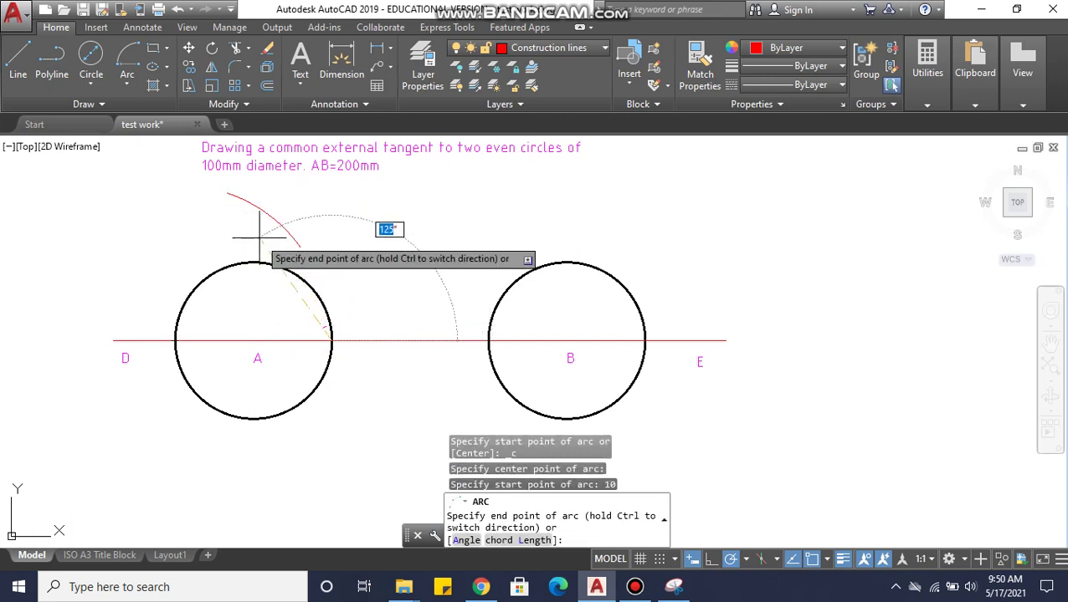
key("Escape")
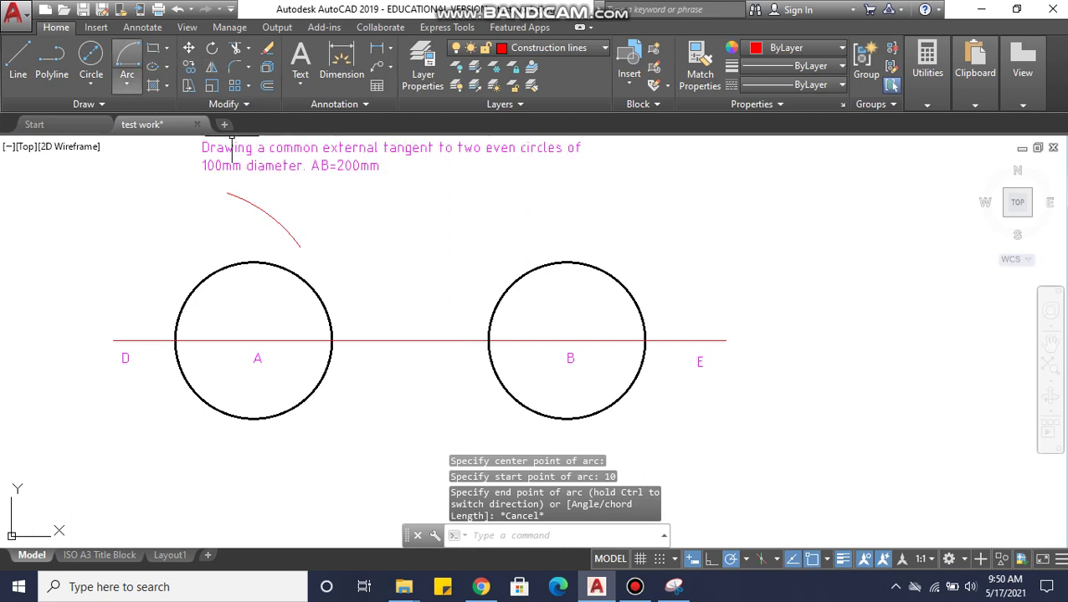
Step: Draw an arc of radius 100 centred on circle A's right intersection with the construction line, crossing the arc above the circle
left_click(127, 61)
left_click(333, 341)
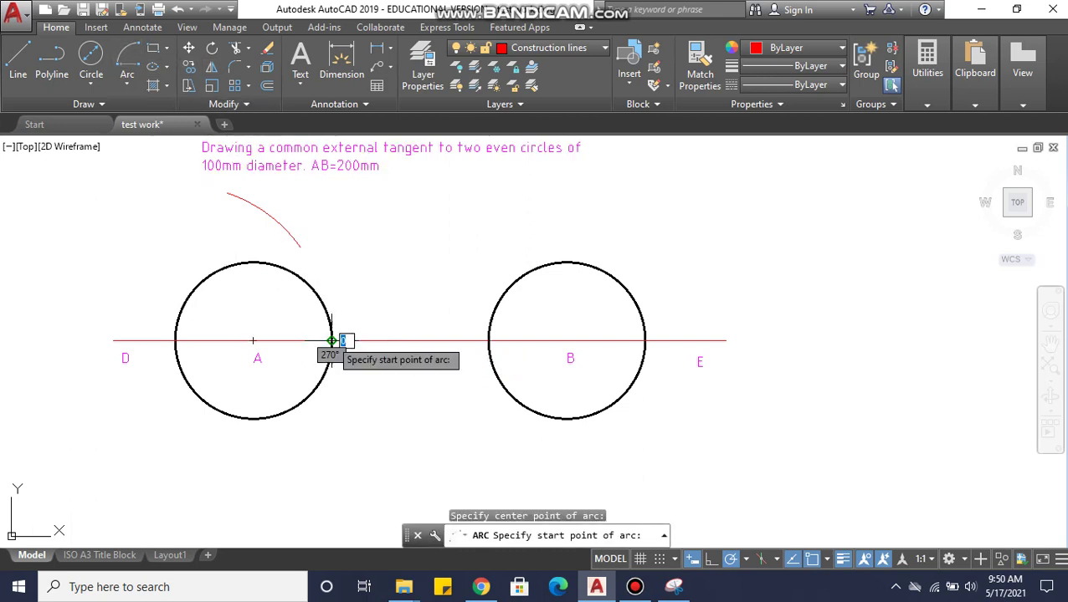
type("100")
key("Return")
left_click(290, 210)
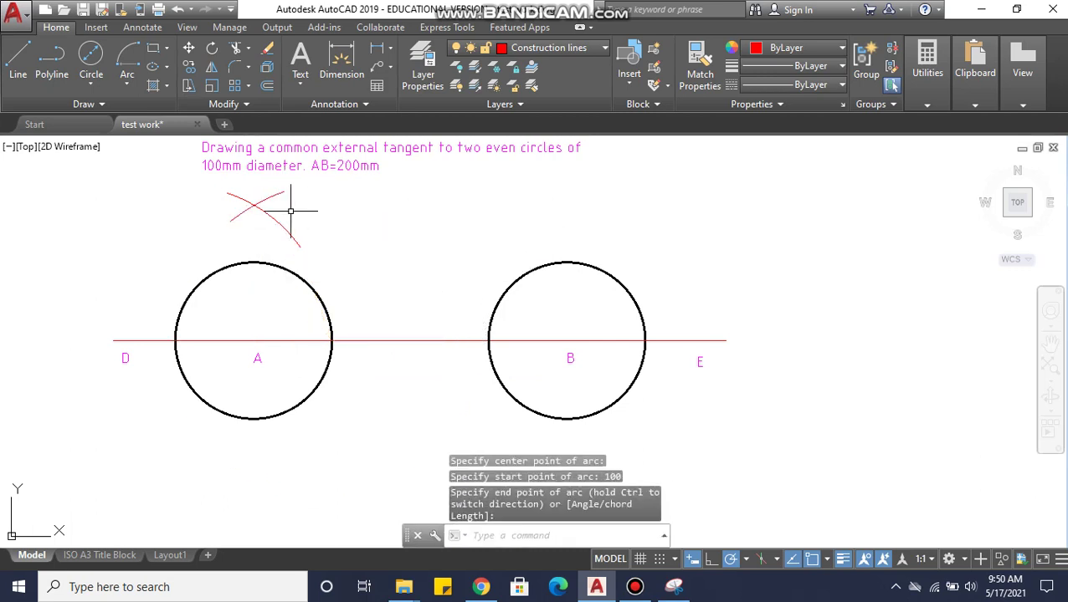
Step: Draw a vertical construction line from the intersection of the two arcs down to centre A
left_click(17, 60)
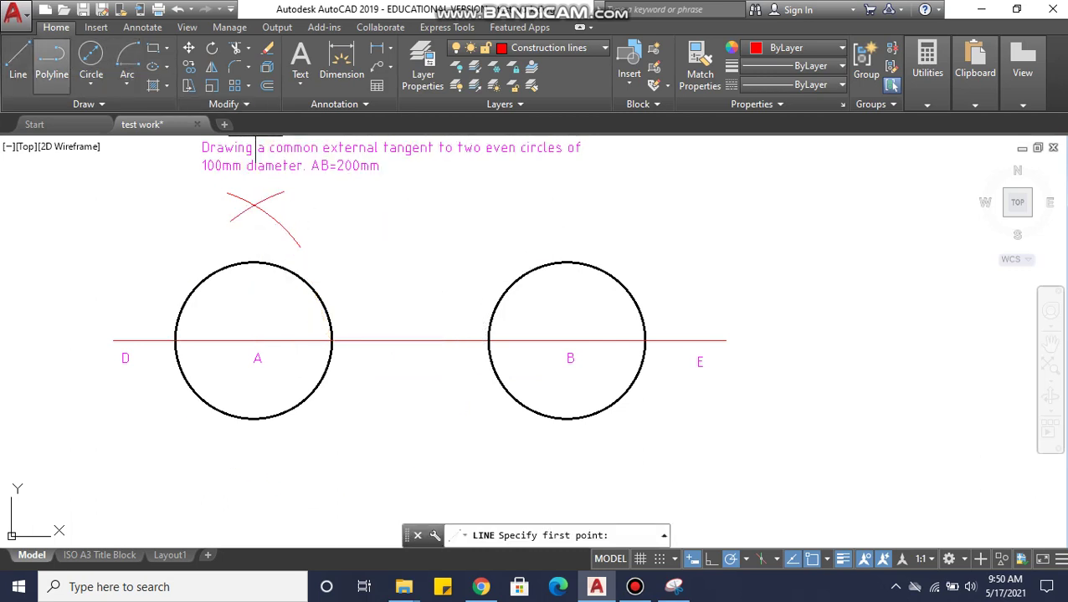
left_click(254, 205)
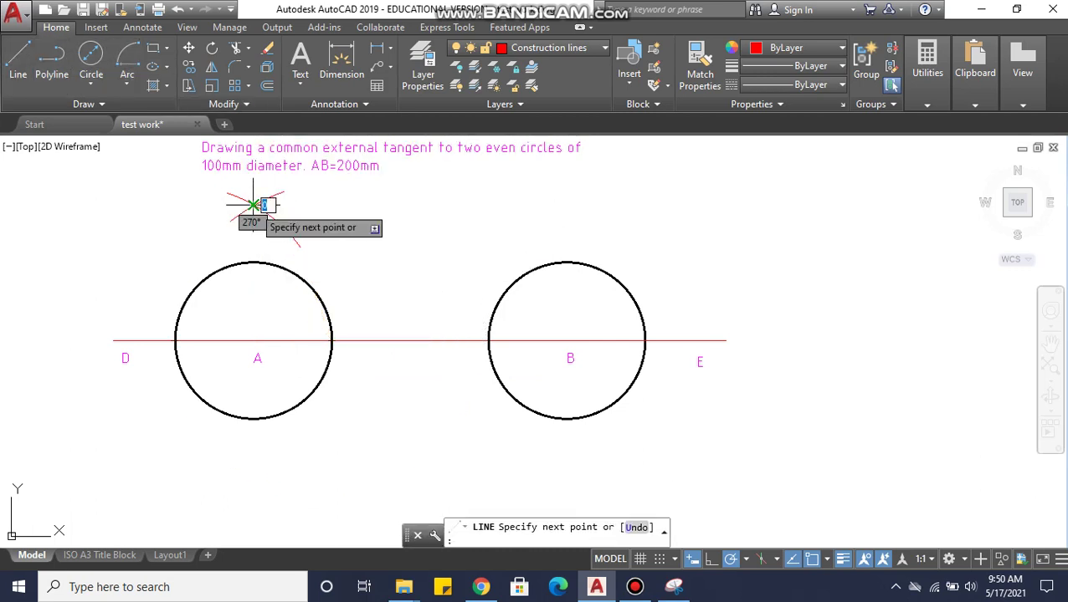
left_click(253, 341)
key("Escape")
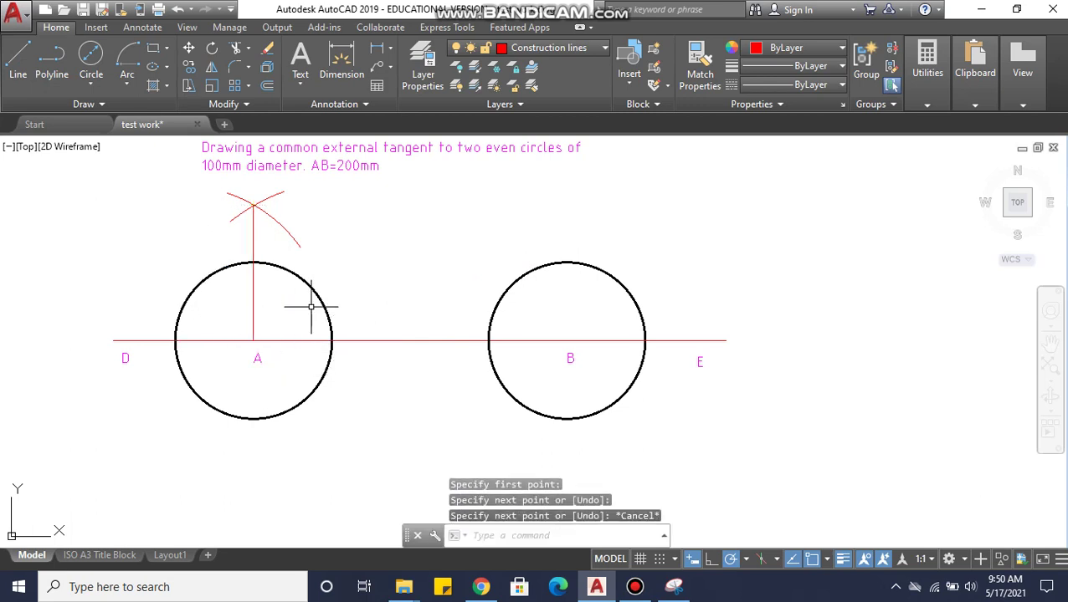
Step: Draw a short arc of radius 100 above circle B, centred where the construction line meets the circle's right side
middle_click_drag(291, 307, 183, 306)
scroll(197, 211, "up", 6)
scroll(198, 211, "down", 6)
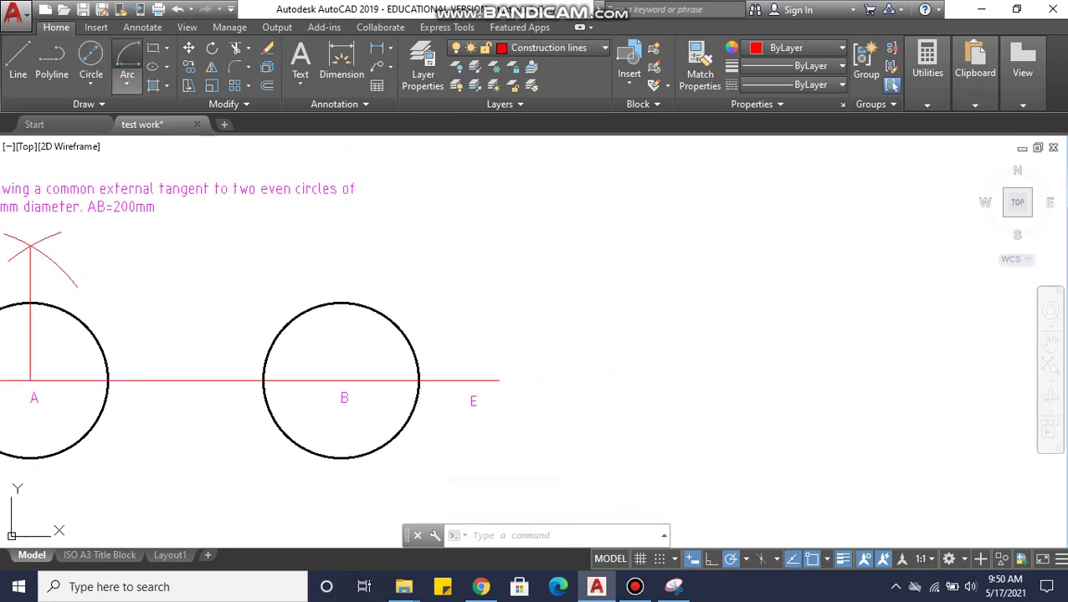
left_click(127, 59)
left_click(420, 380)
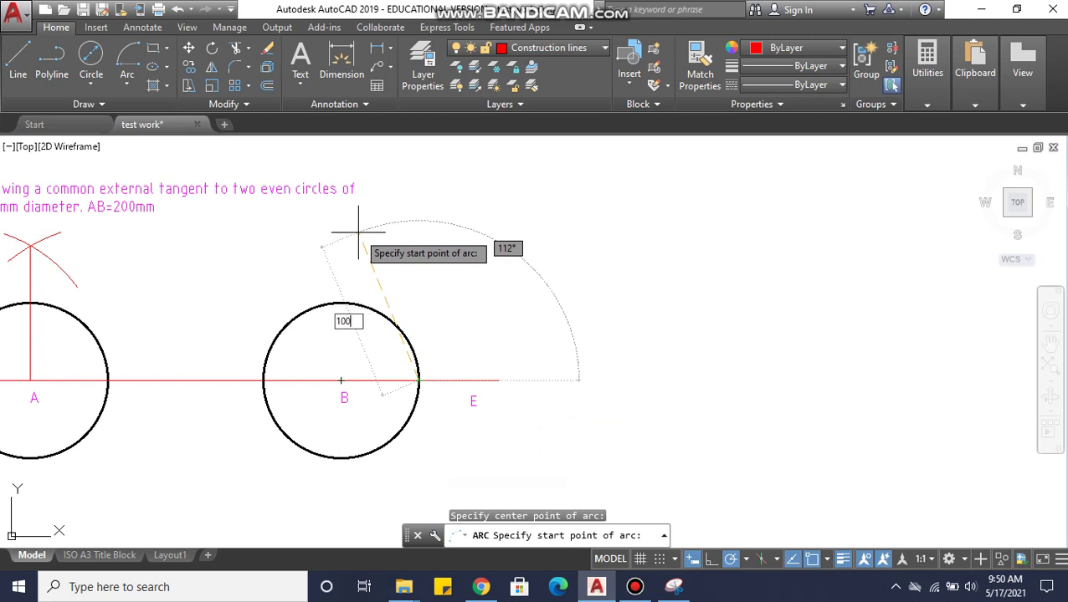
type("100")
key("Return")
left_click(308, 270)
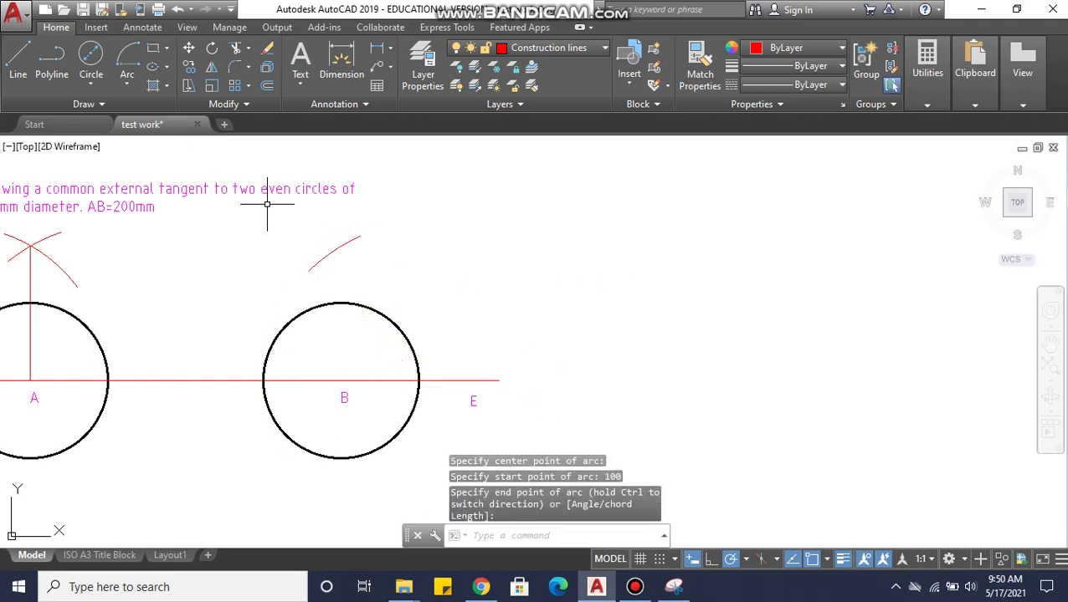
Step: Draw an arc of radius 100 centred on circle B's left intersection with the construction line, crossing the arc above the circle
left_click(128, 59)
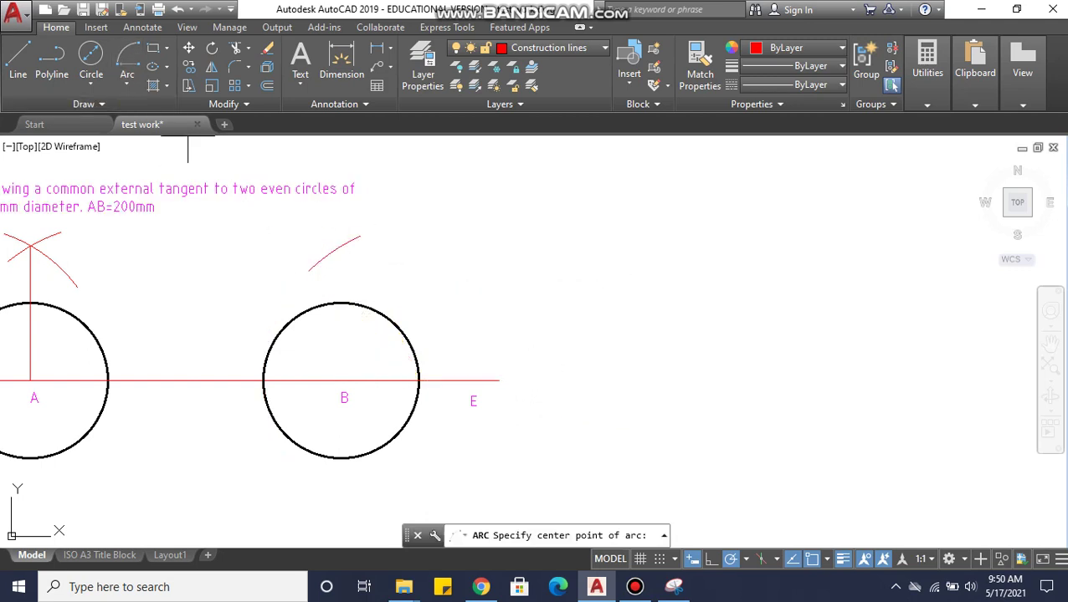
left_click(263, 381)
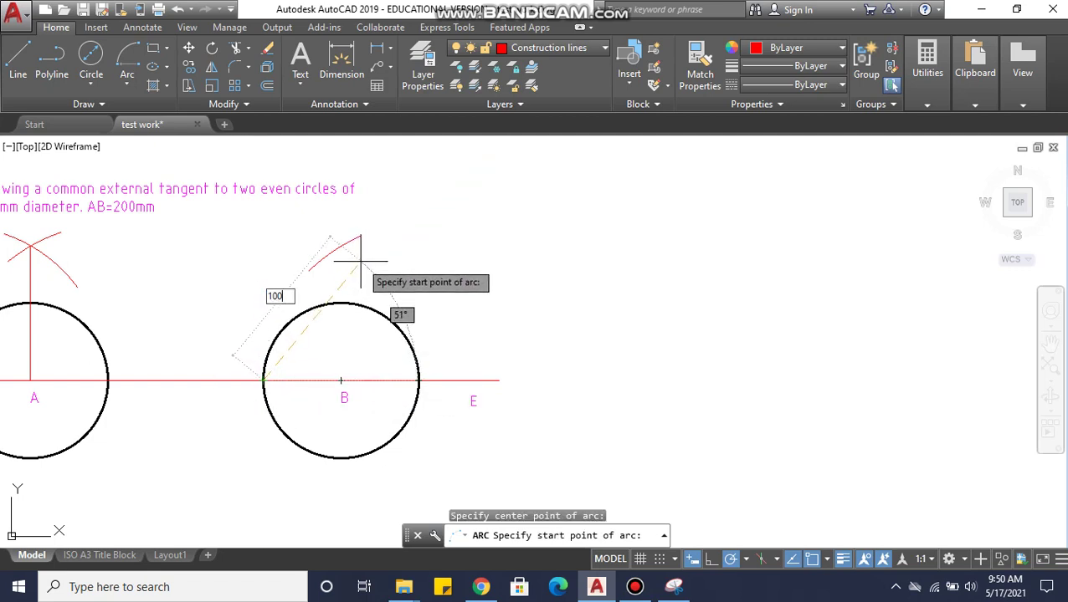
key("Return")
left_click(286, 240)
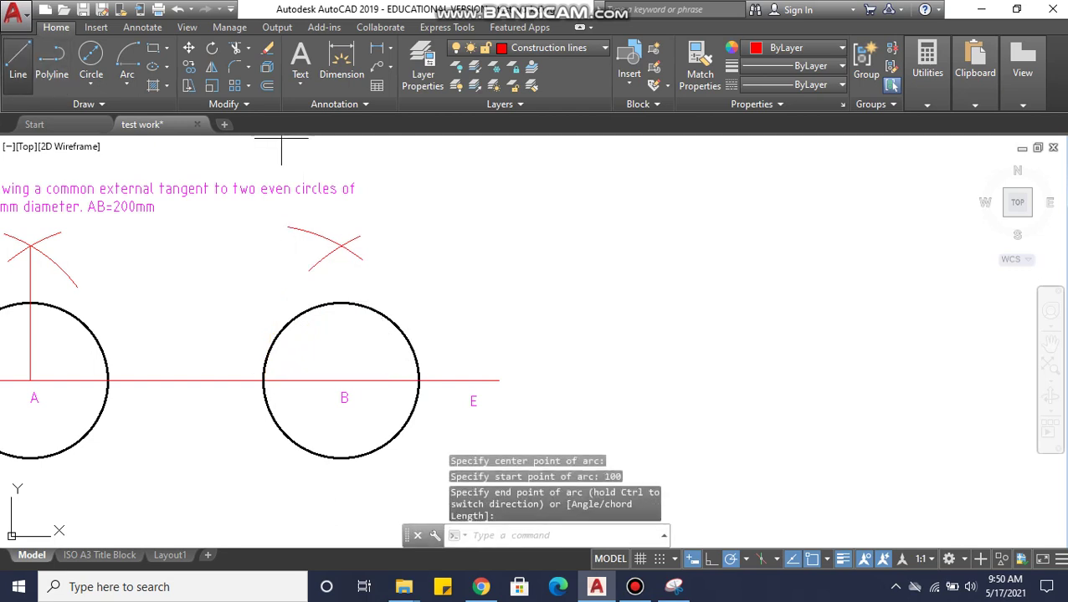
Step: Draw a vertical construction line from the arc intersection above circle B down to centre B
type("l")
key("Return")
left_click(341, 245)
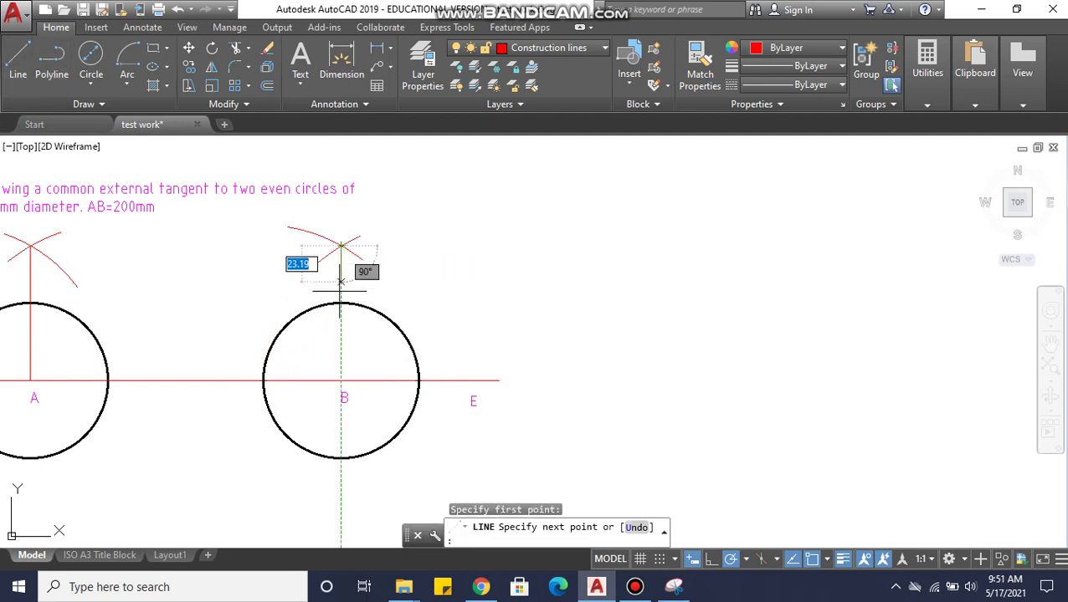
left_click(341, 381)
key("Escape")
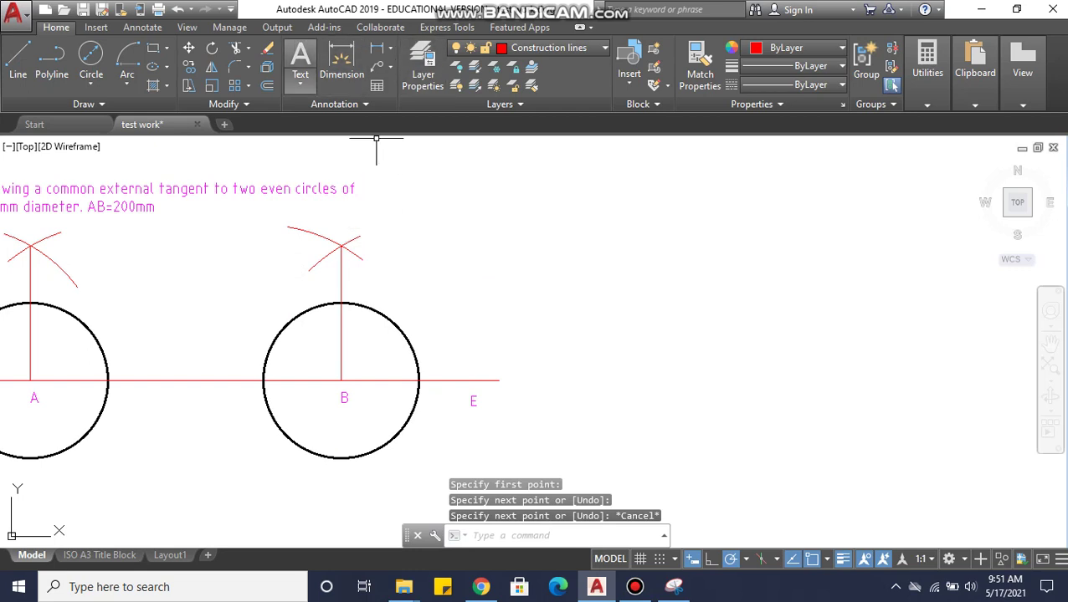
Step: On the Text layer, add the label P just above circle A, left of the vertical construction line
left_click(548, 48)
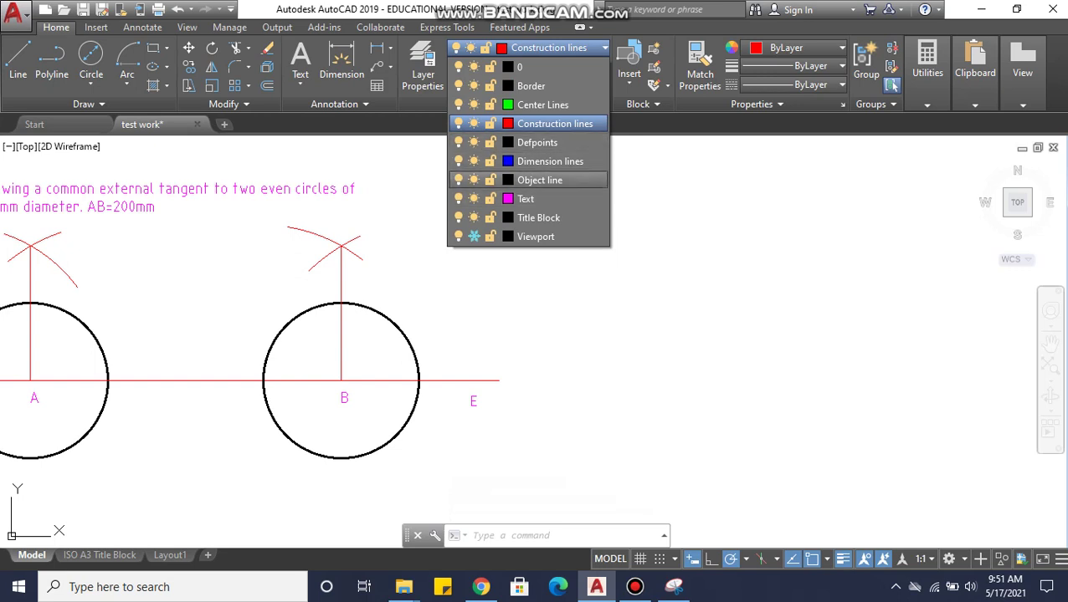
left_click(535, 198)
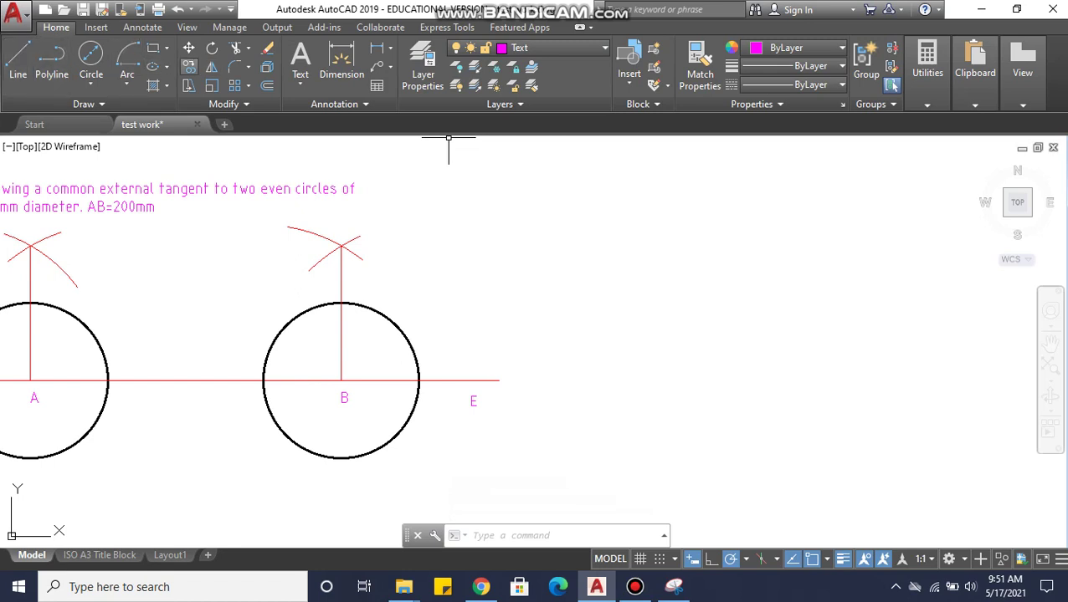
left_click(300, 63)
scroll(239, 227, "down", 2)
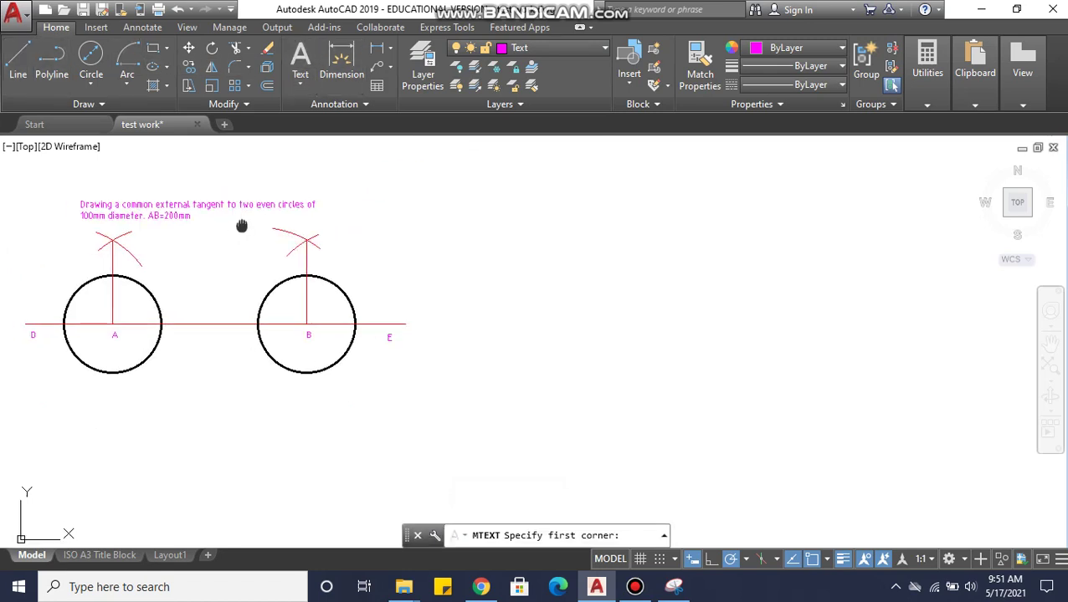
scroll(251, 282, "up", 4)
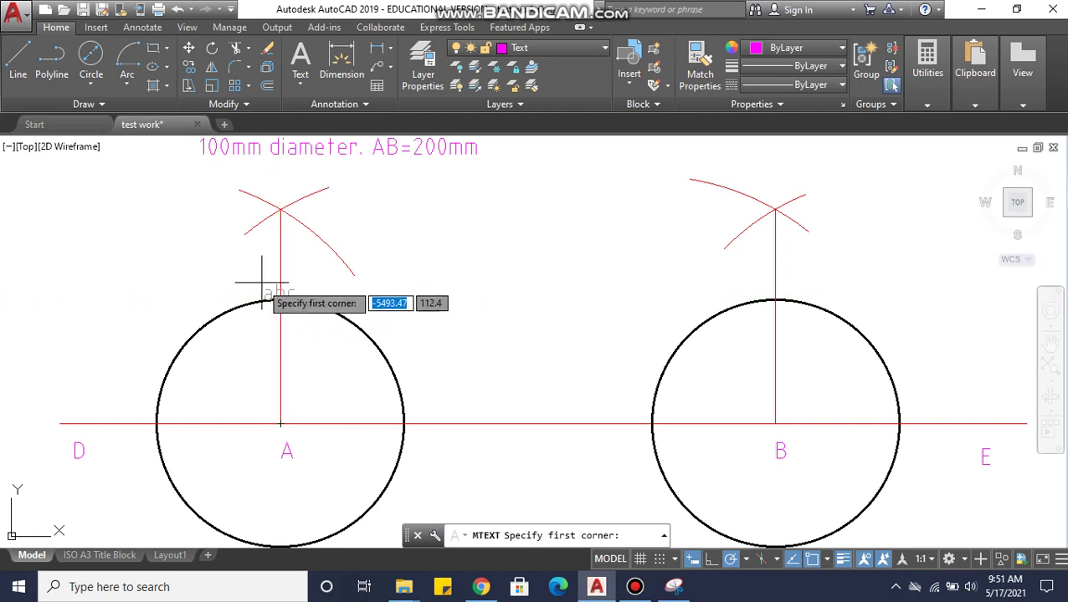
left_click(218, 273)
left_click(251, 300)
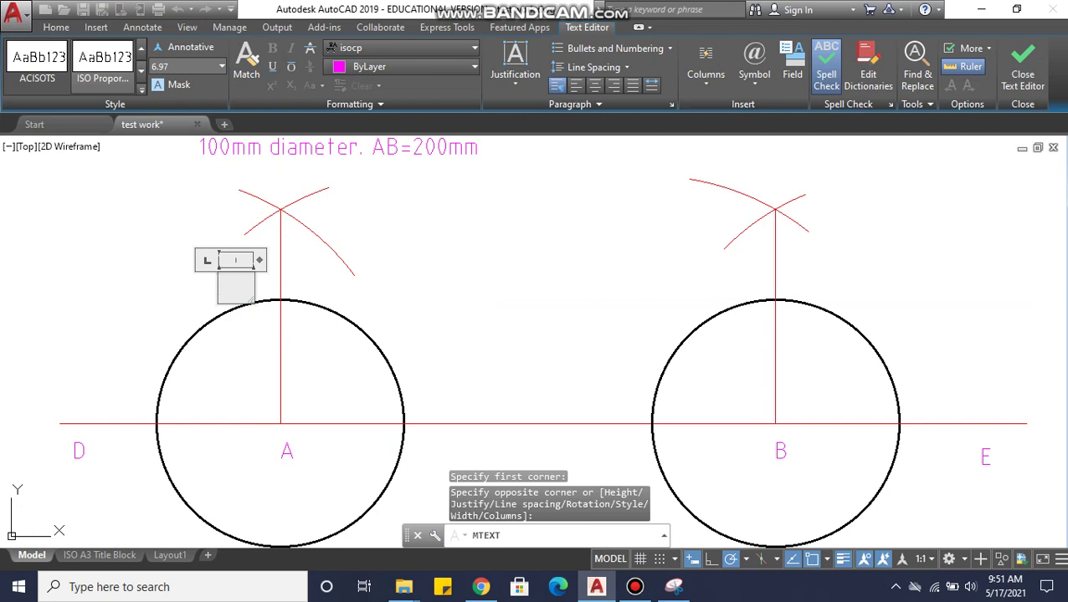
type("P")
left_click(307, 276)
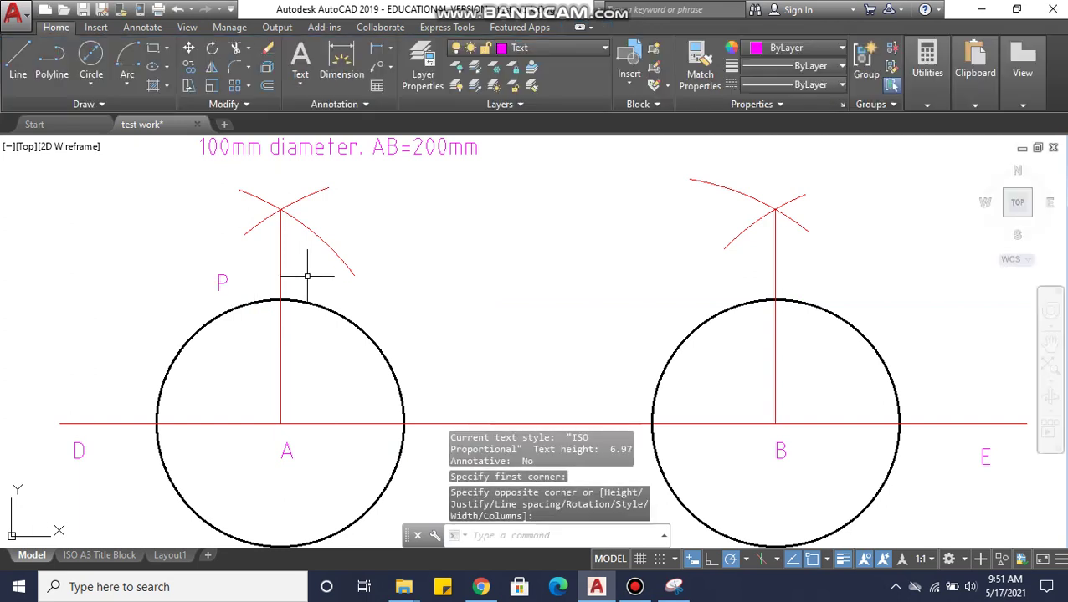
Step: Move the label P closer to the vertical construction line above circle A
left_click(215, 275)
left_click(219, 277)
left_click(222, 279)
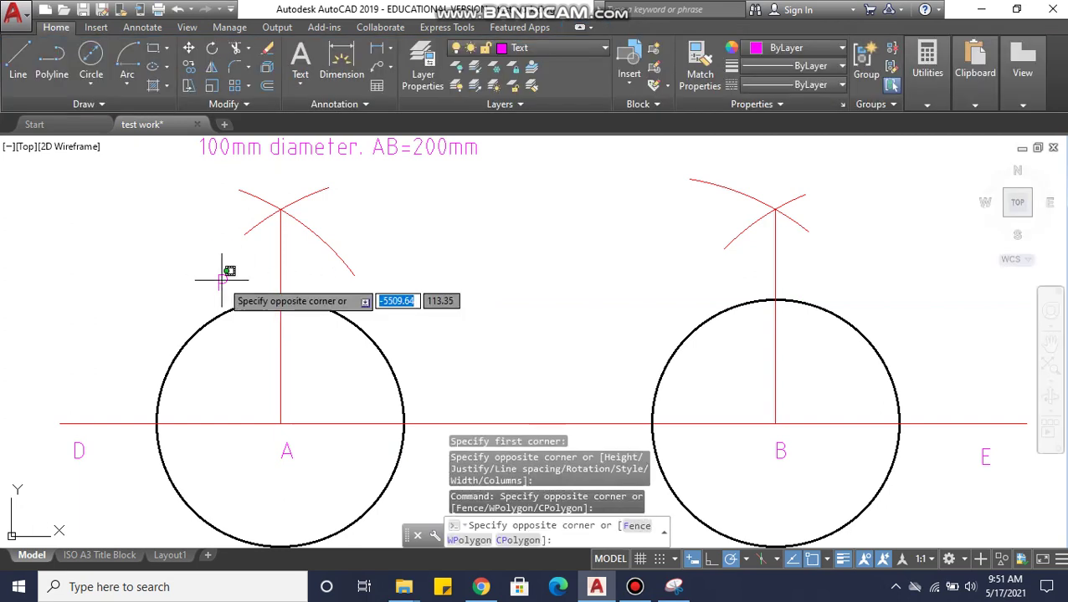
left_click(218, 273)
left_click(218, 274)
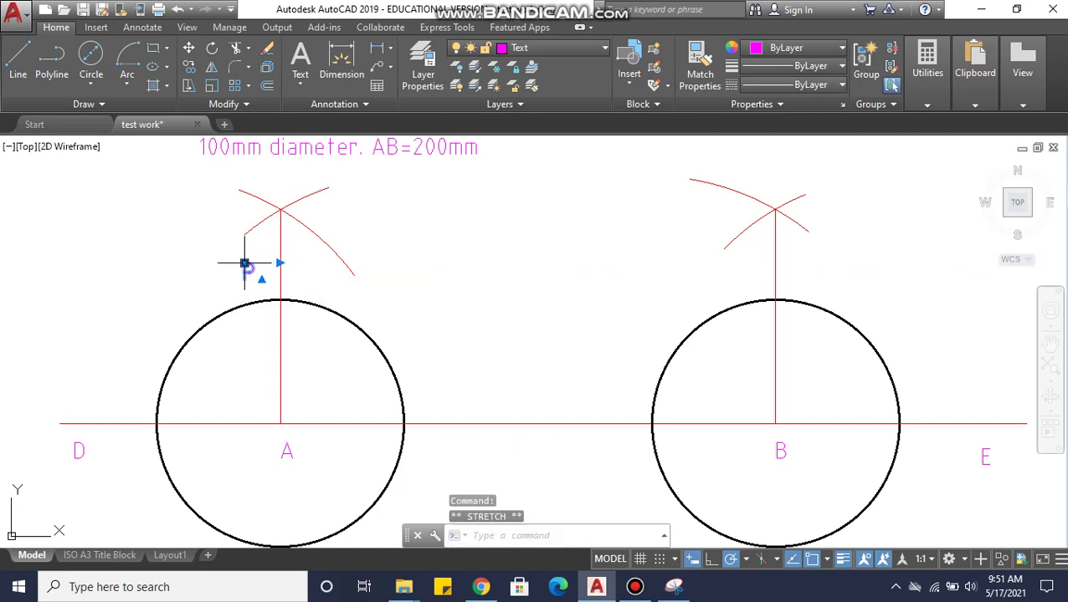
key("Escape")
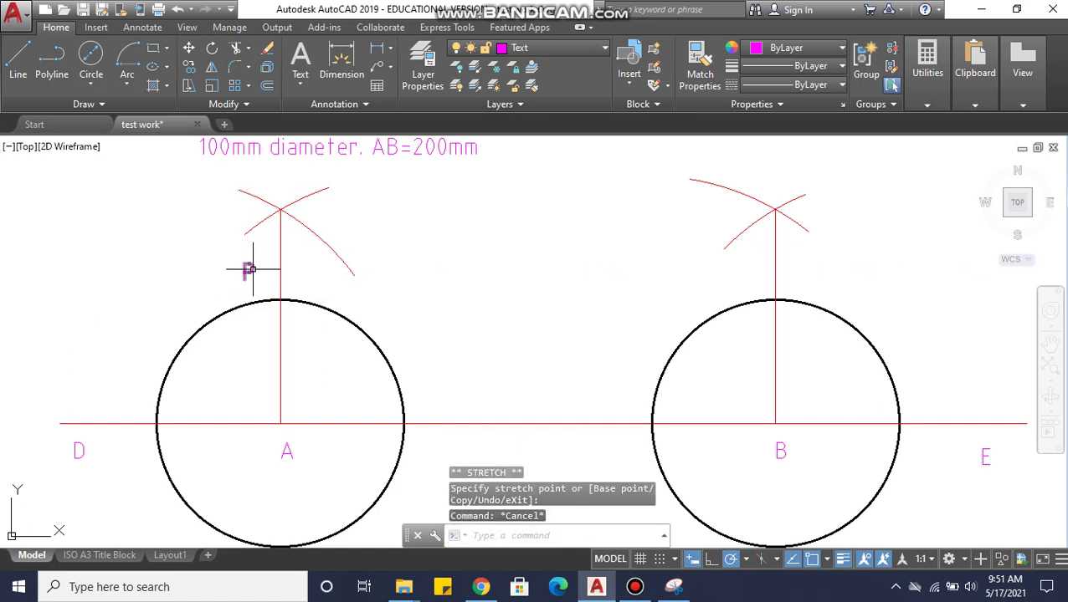
Step: Copy the label P to just right of the vertical construction line above circle B and change the copy's text to R
left_click(249, 269)
right_click(249, 270)
left_click(289, 317)
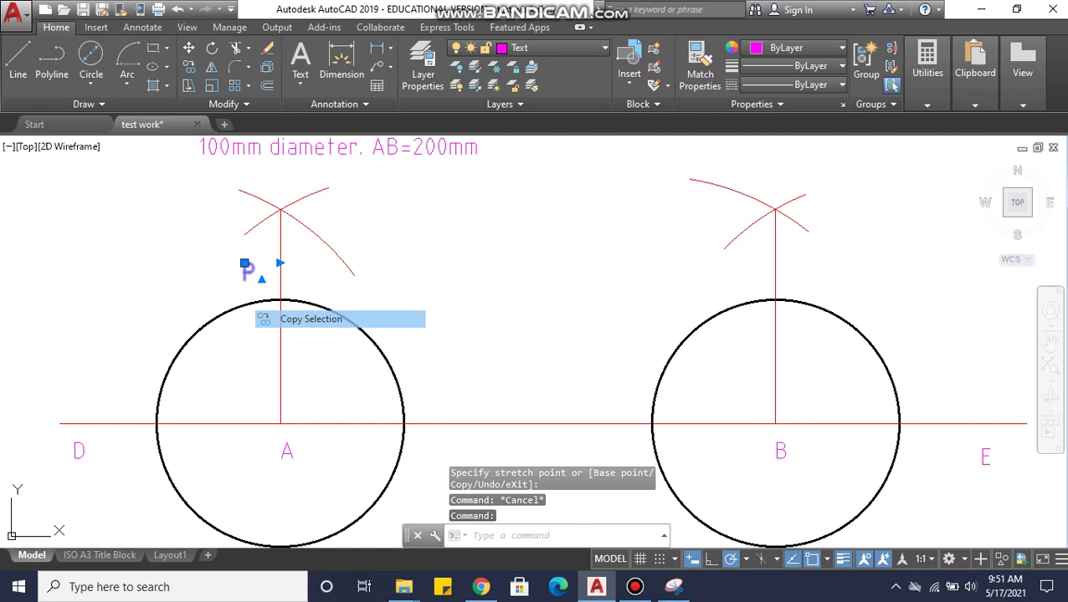
left_click(244, 279)
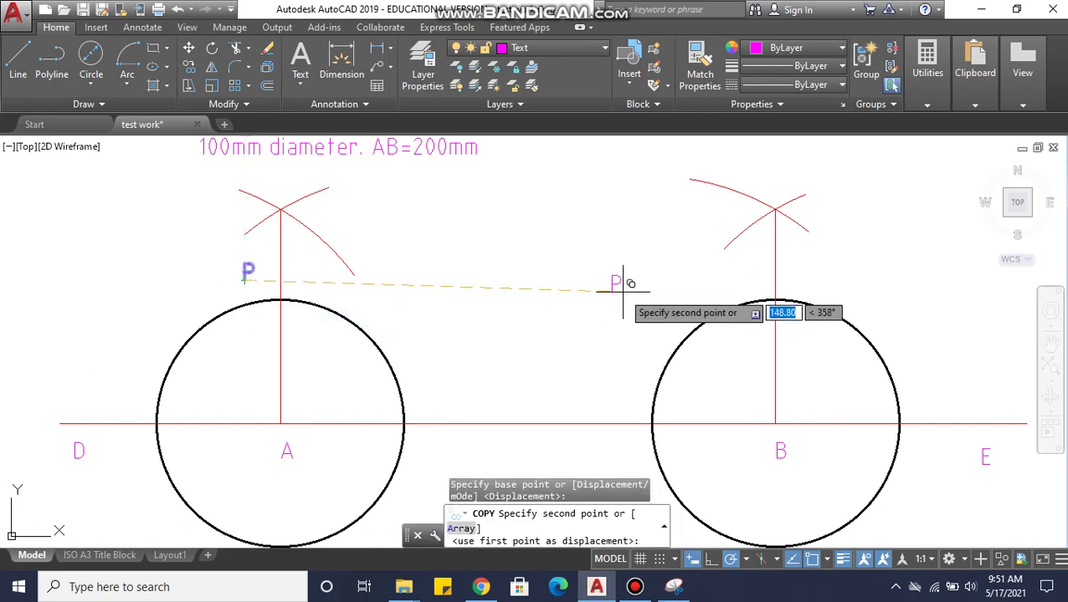
left_click(792, 277)
key("Escape")
double_click(790, 267)
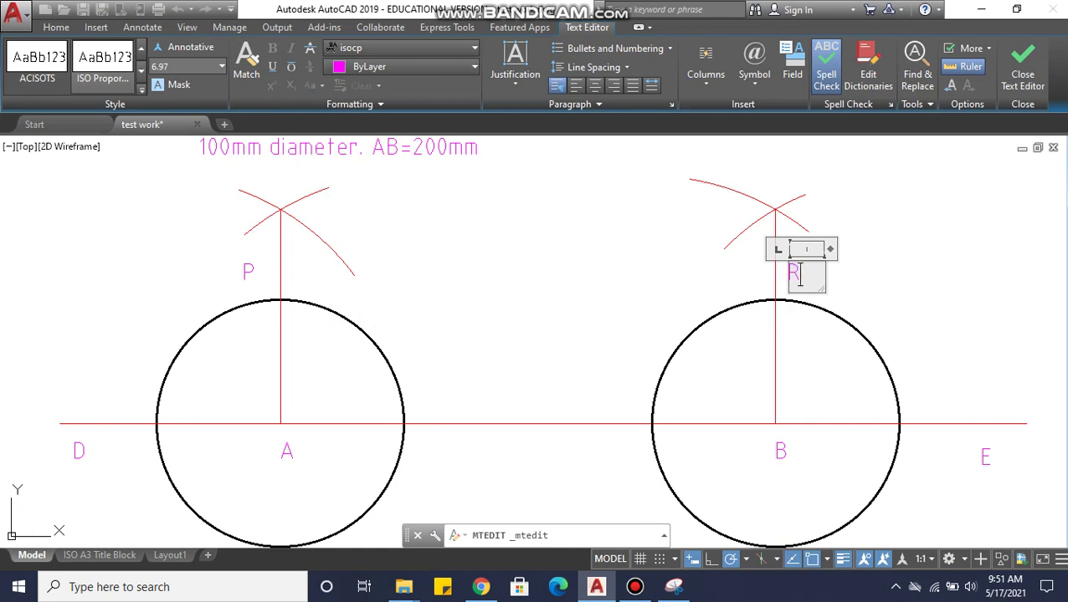
left_click(793, 296)
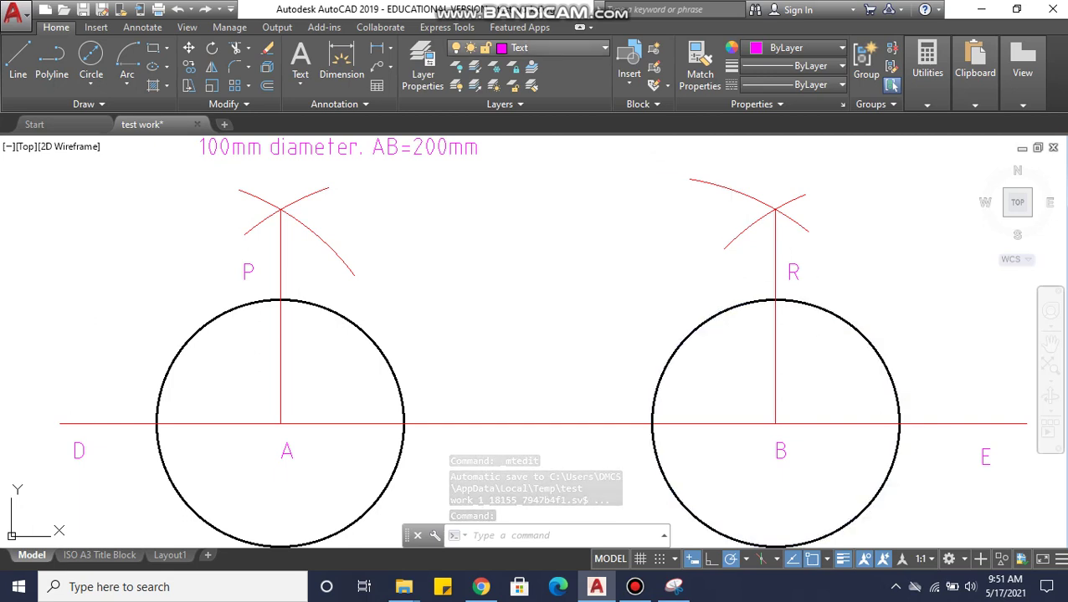
Step: On the Object line layer, draw a horizontal tangent line from the top of circle A to the top of circle B
left_click(553, 48)
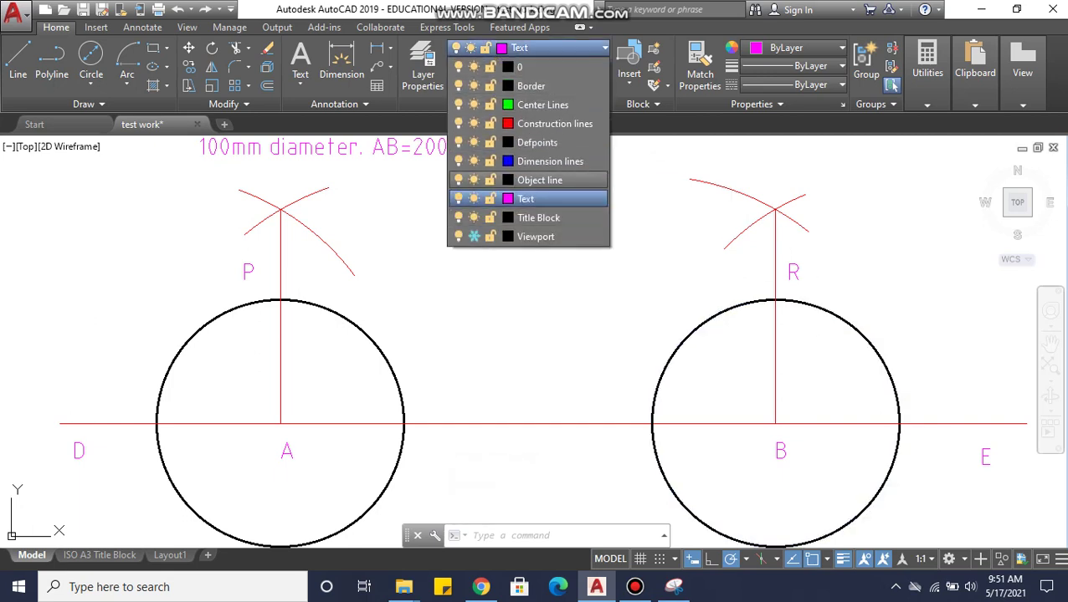
left_click(540, 180)
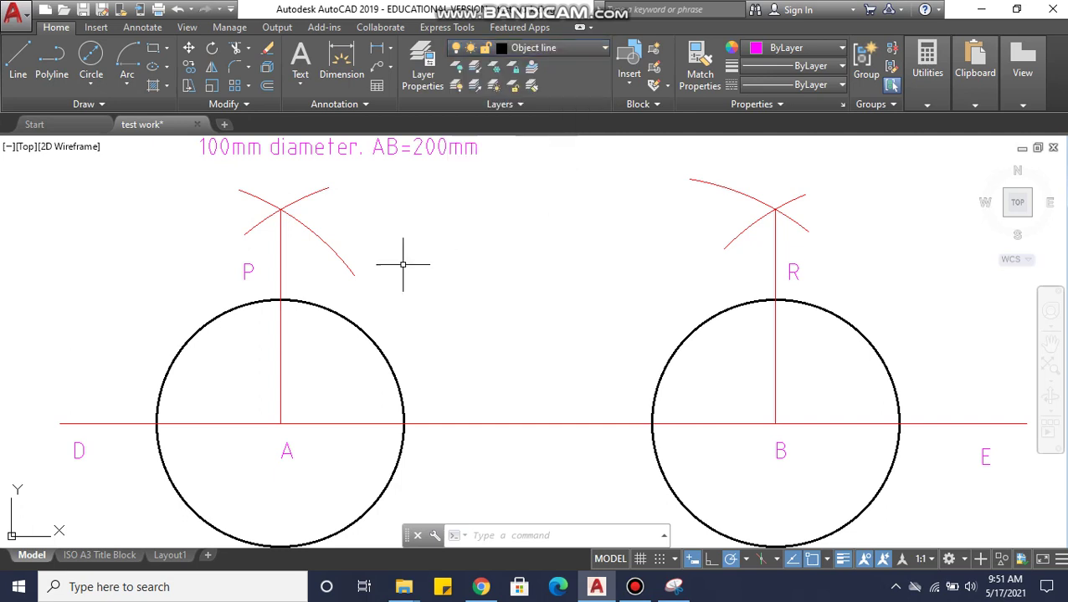
left_click(17, 63)
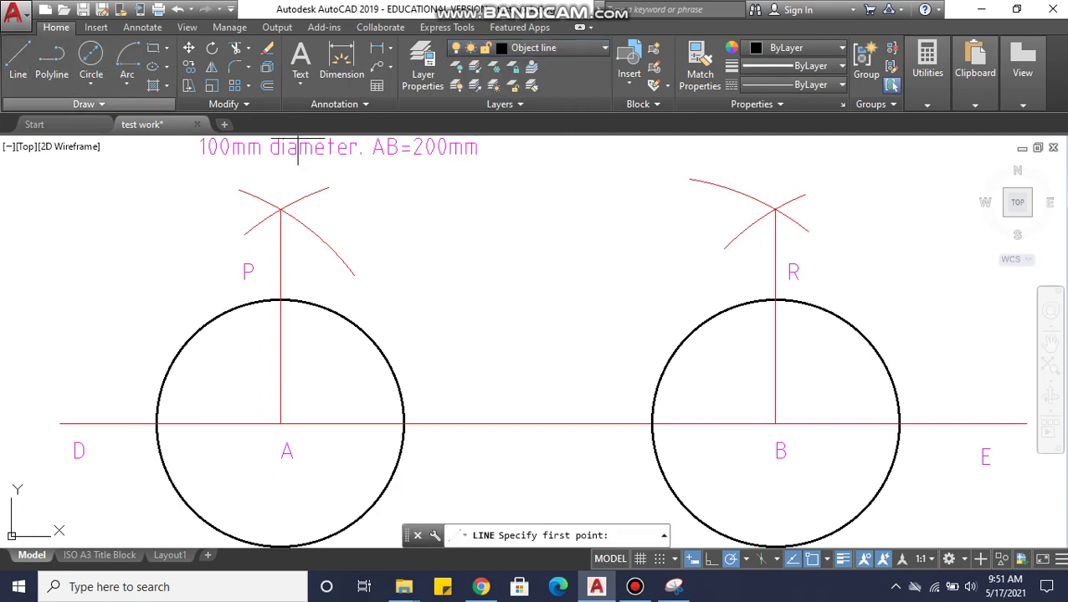
left_click(280, 299)
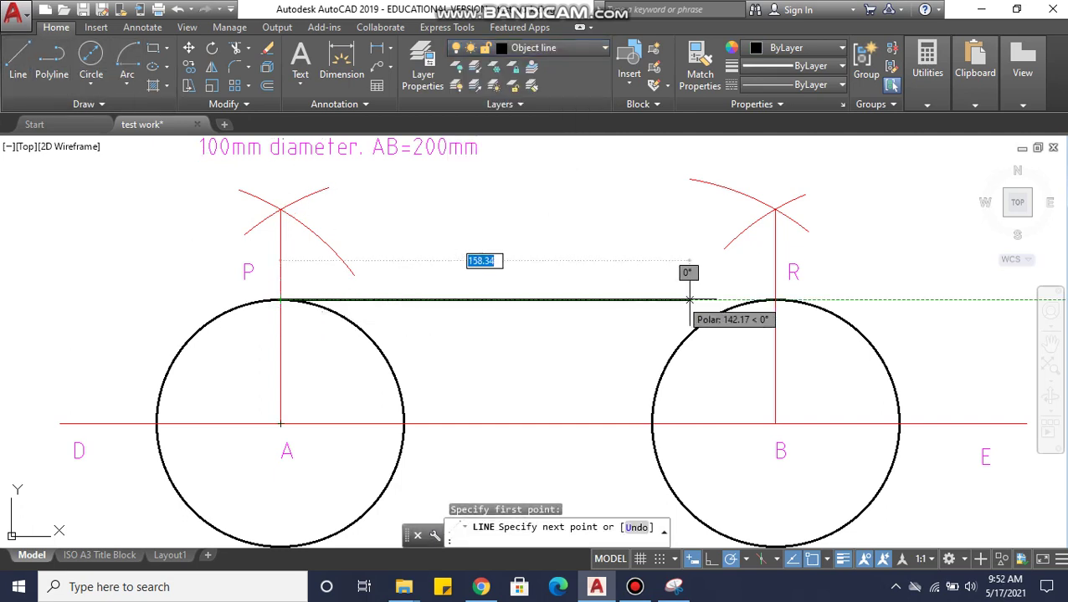
left_click(776, 300)
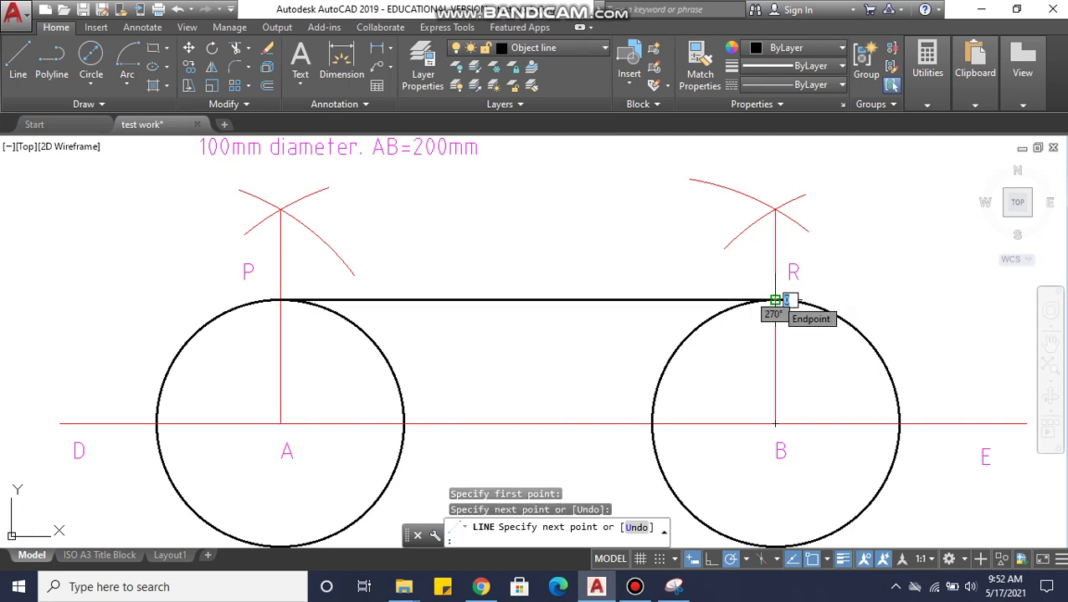
key("Escape")
Step: Stretch both ends of the tangent line horizontally outward beyond the tangent points on circles A and B
left_click(745, 299)
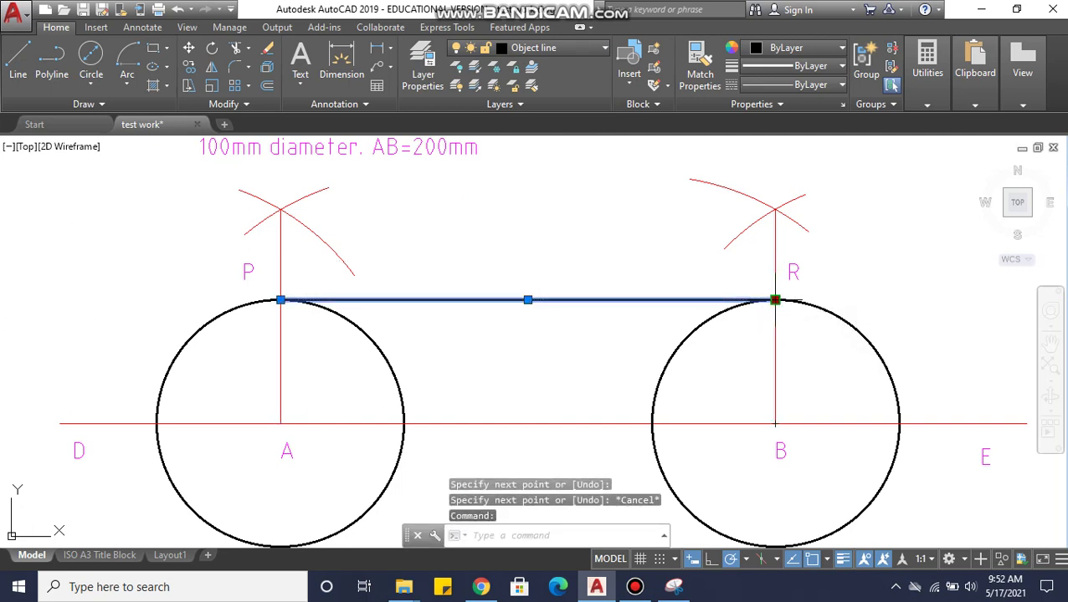
left_click(774, 299)
left_click(895, 300)
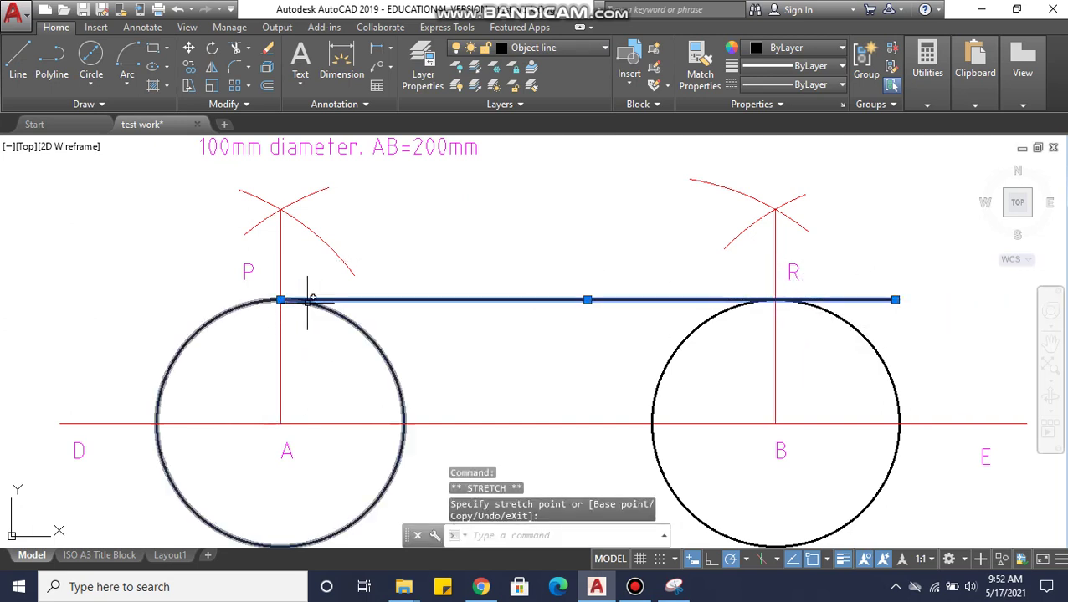
left_click(127, 299)
key("Escape")
scroll(552, 339, "down", 5)
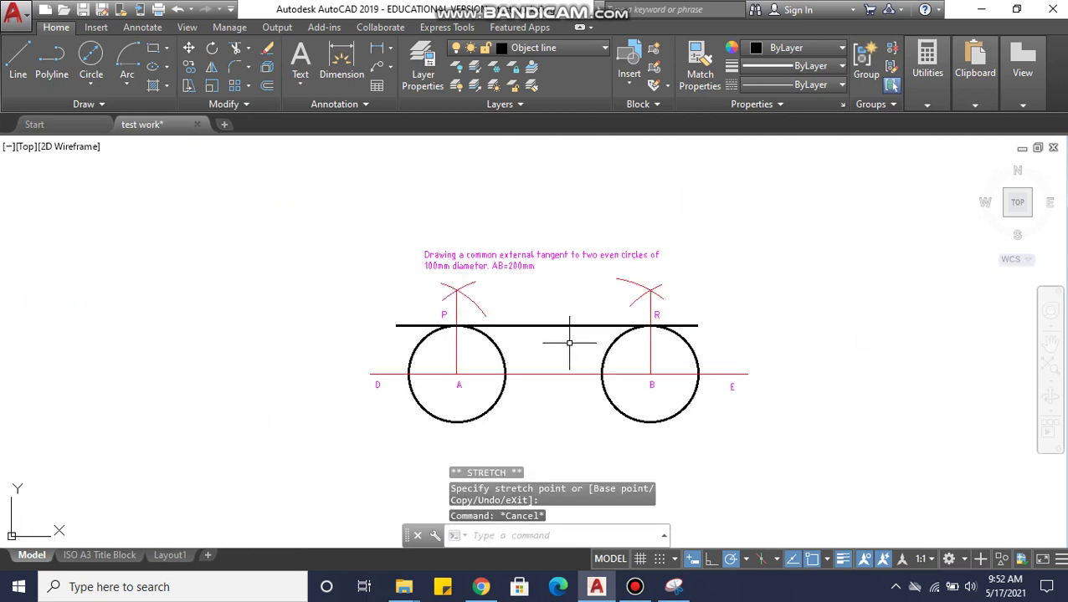
scroll(363, 344, "up", 2)
scroll(363, 344, "up", 1)
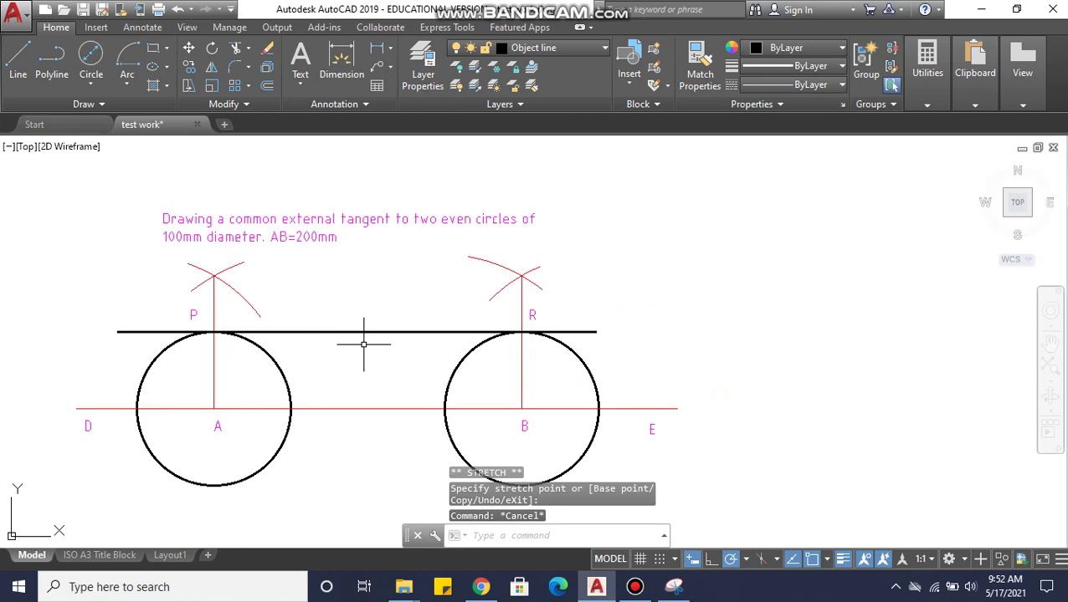